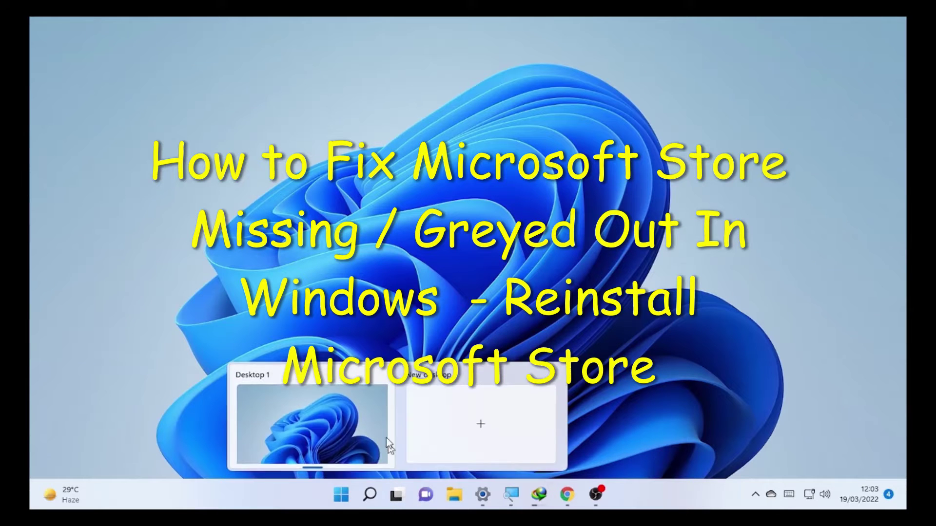
Look through the installed apps list in Windows Settings for Microsoft Store, and close Settings.
{"action": "mouse_move", "coordinate": [369, 497]}
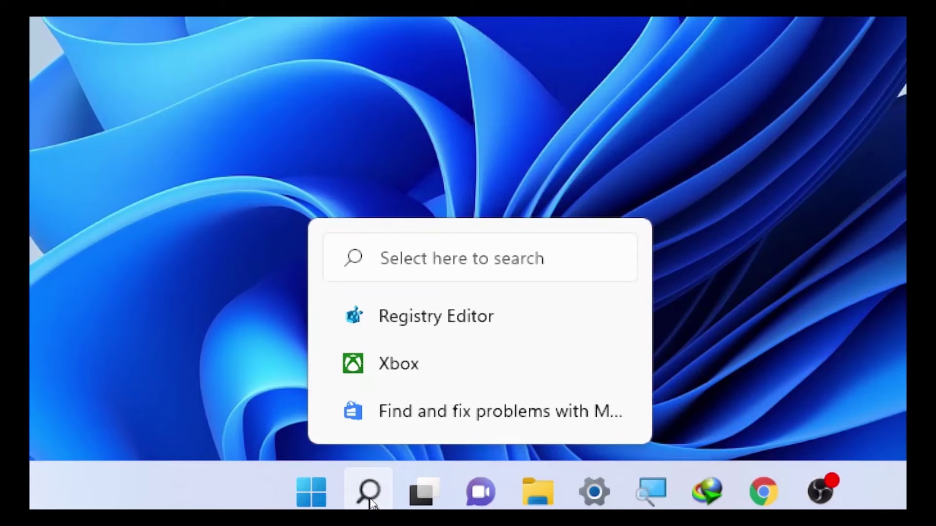
{"action": "left_click", "coordinate": [370, 494]}
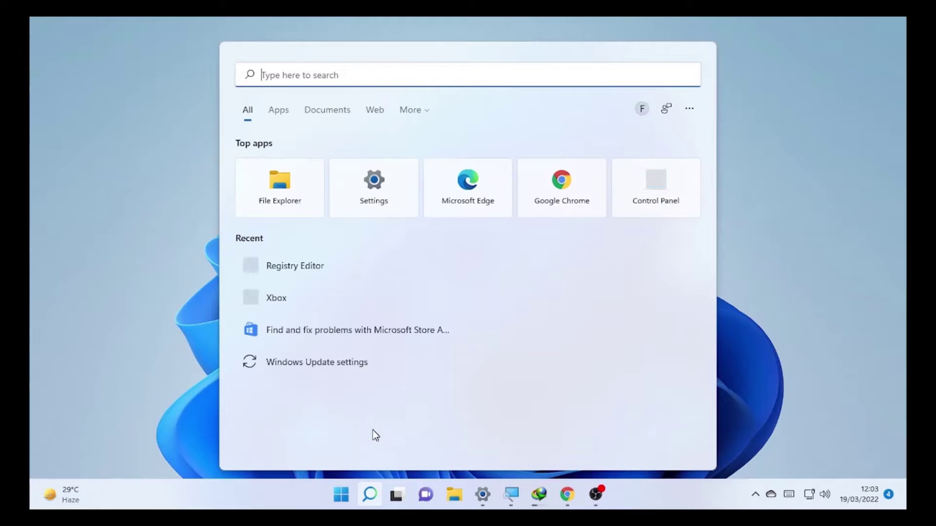
{"action": "left_click", "coordinate": [378, 197]}
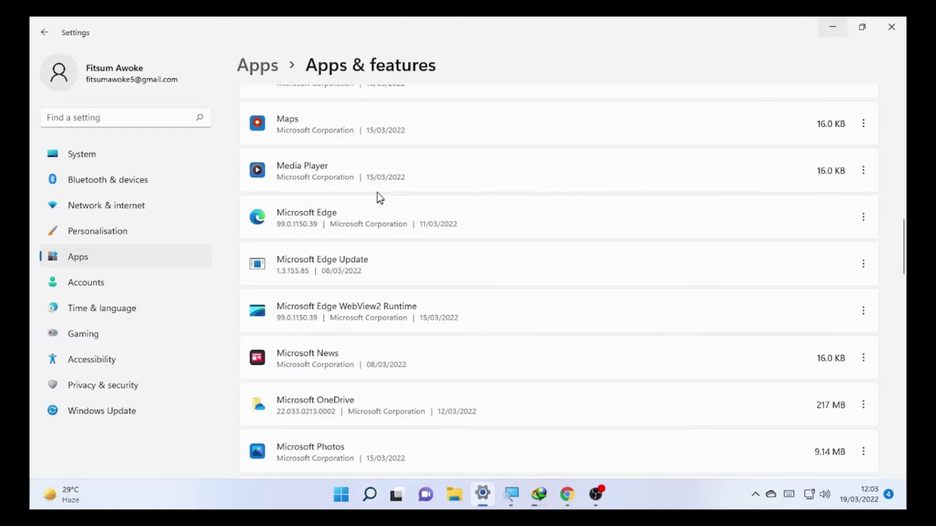
{"action": "left_click", "coordinate": [78, 258]}
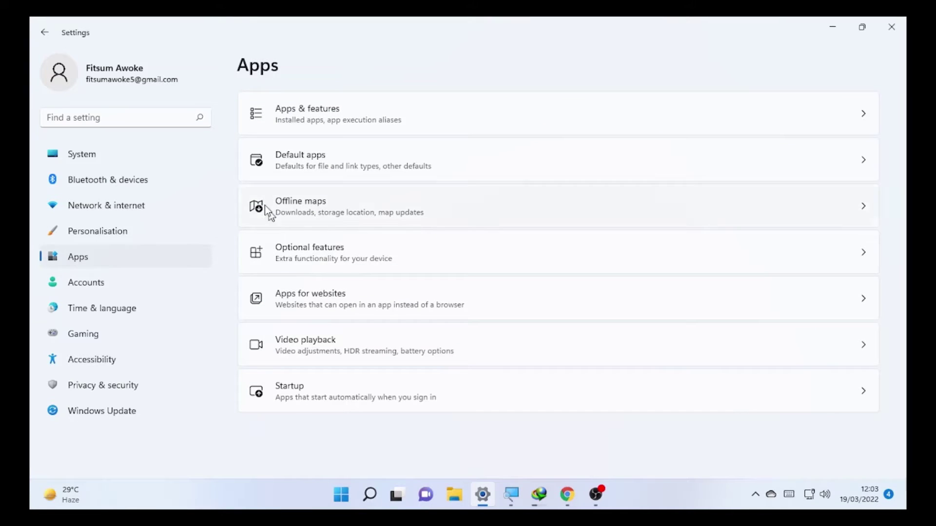
{"action": "left_click", "coordinate": [351, 117]}
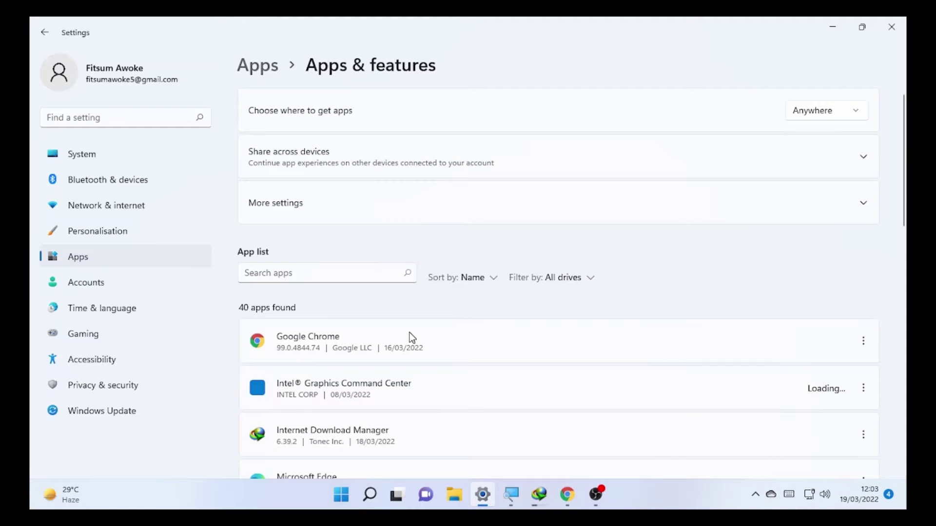
{"action": "scroll", "coordinate": [432, 304], "scroll_direction": "down", "scroll_amount": 10}
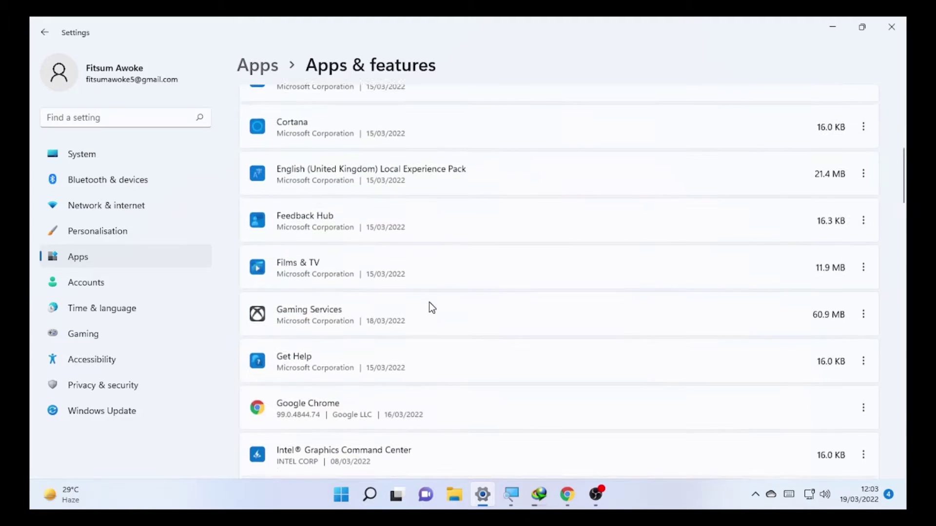
{"action": "scroll", "coordinate": [326, 299], "scroll_direction": "down", "scroll_amount": 6}
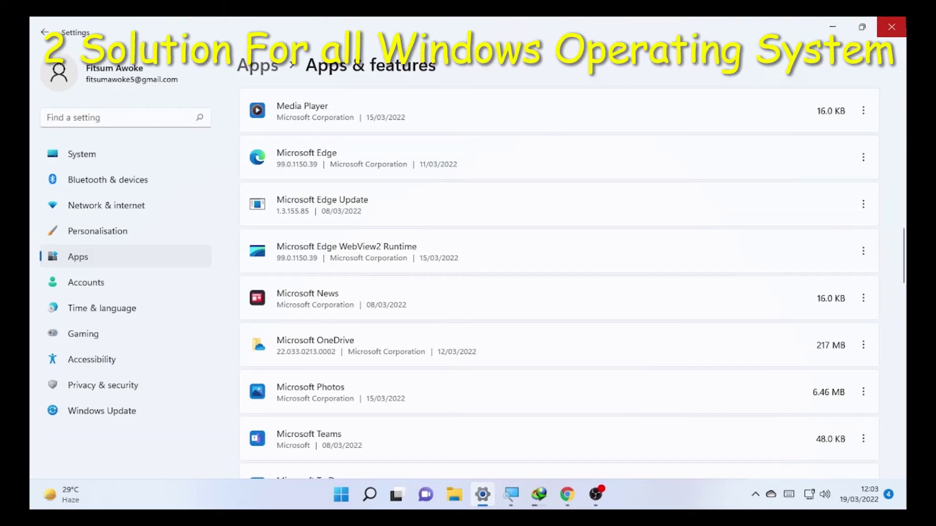
{"action": "left_click", "coordinate": [891, 26]}
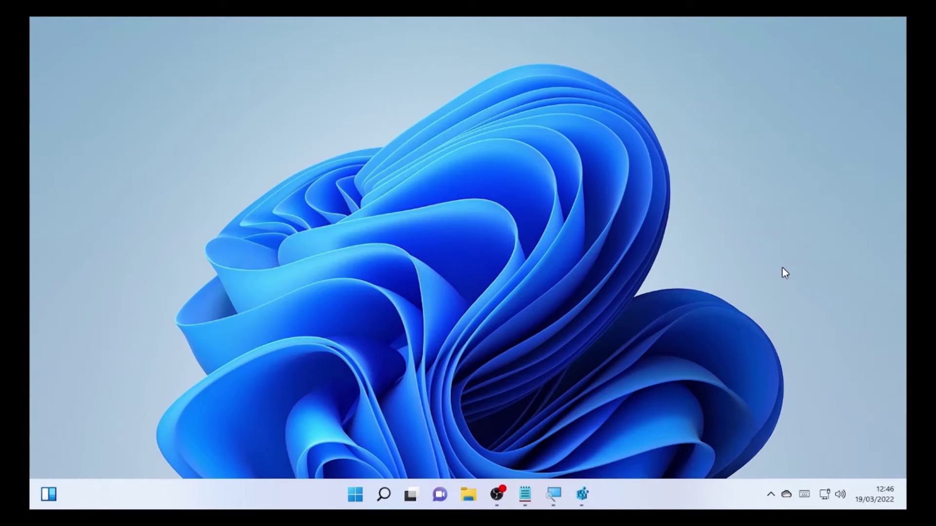
Search Windows for powershell and run Windows PowerShell as administrator.
{"action": "left_click", "coordinate": [384, 495]}
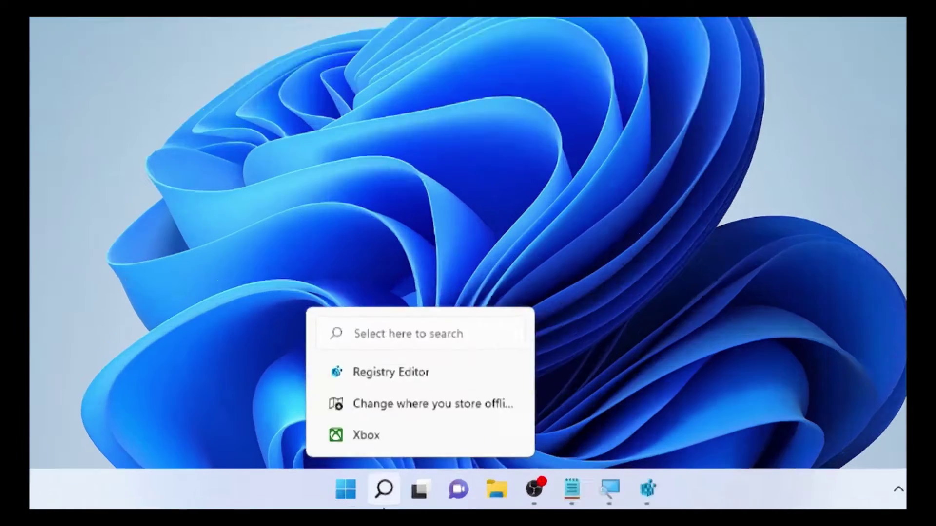
{"action": "left_click", "coordinate": [384, 468]}
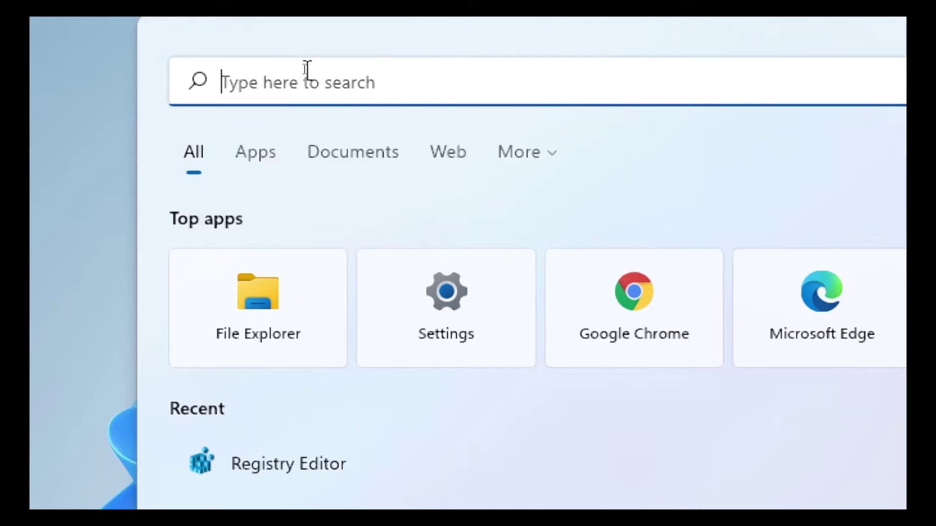
{"action": "type", "text": "powersh"}
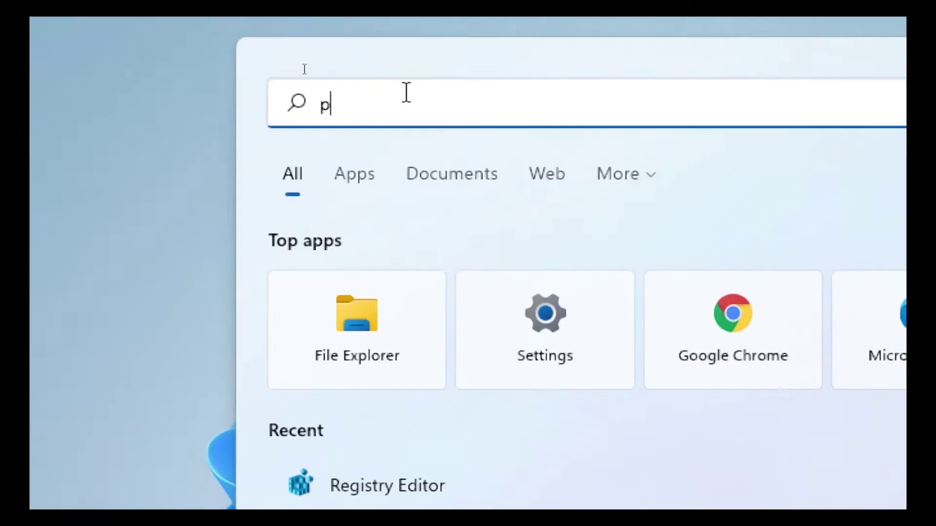
{"action": "type", "text": "ell"}
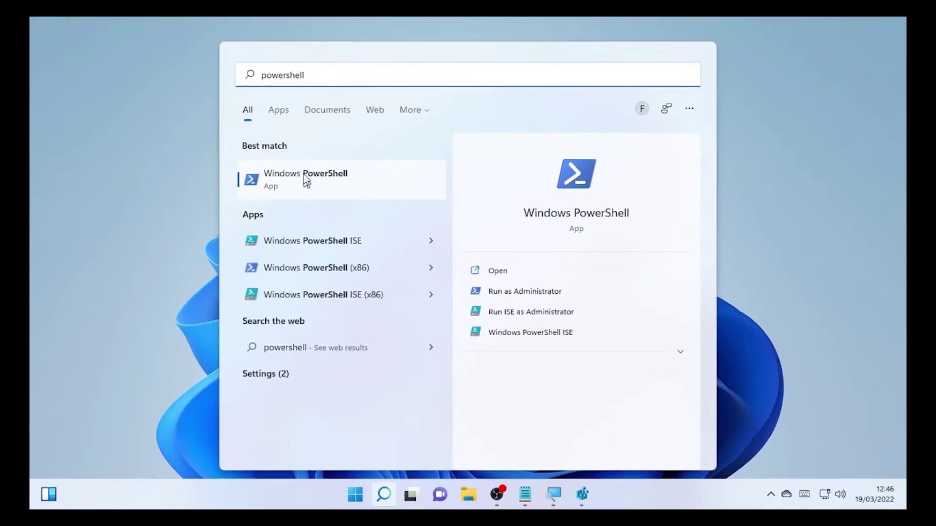
{"action": "right_click", "coordinate": [492, 346]}
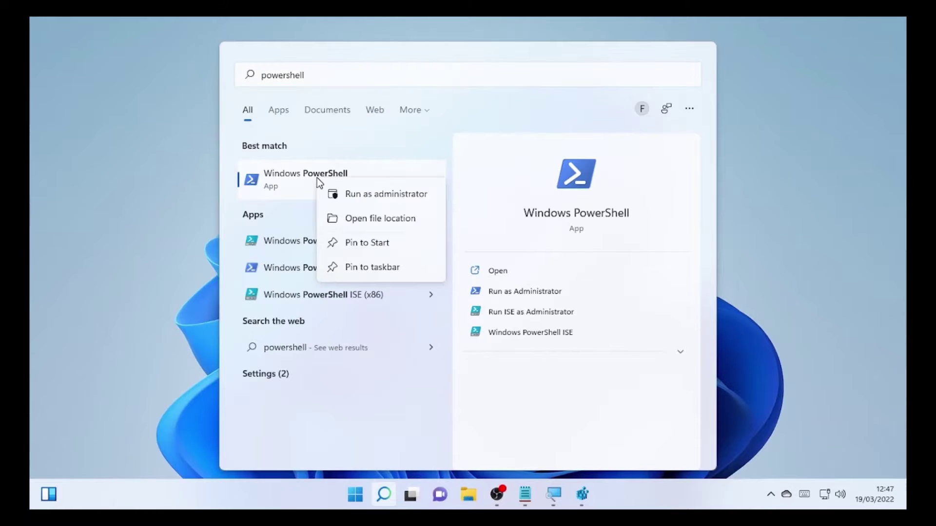
{"action": "left_click", "coordinate": [367, 197]}
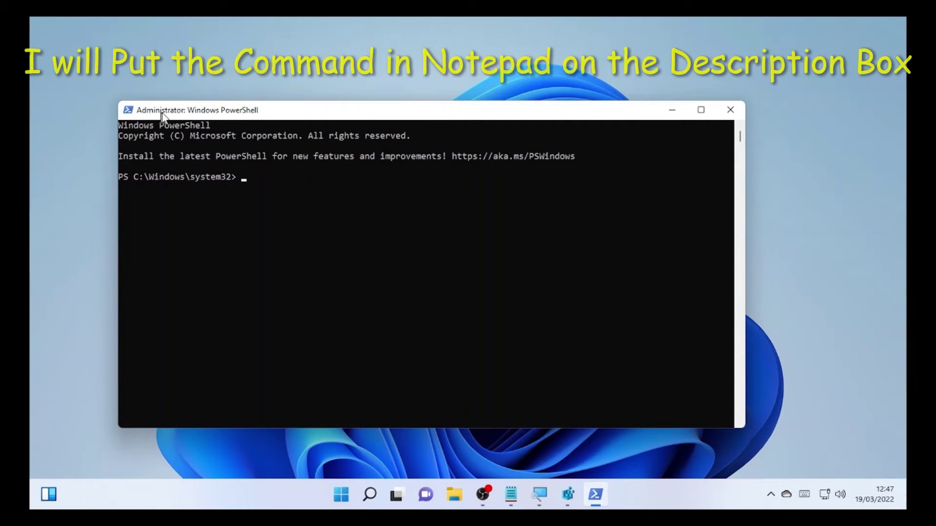
Copy the uninstall command Get-AppxPackage *windowsstore* | Remove-AppxPackage from the Notepad commands file and minimise Notepad.
{"action": "left_click", "coordinate": [511, 495]}
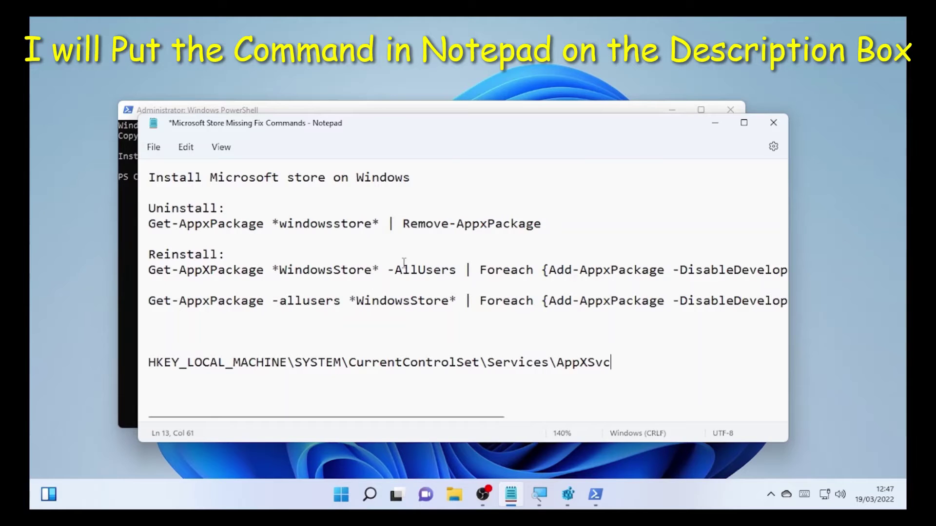
{"action": "key", "text": "alt"}
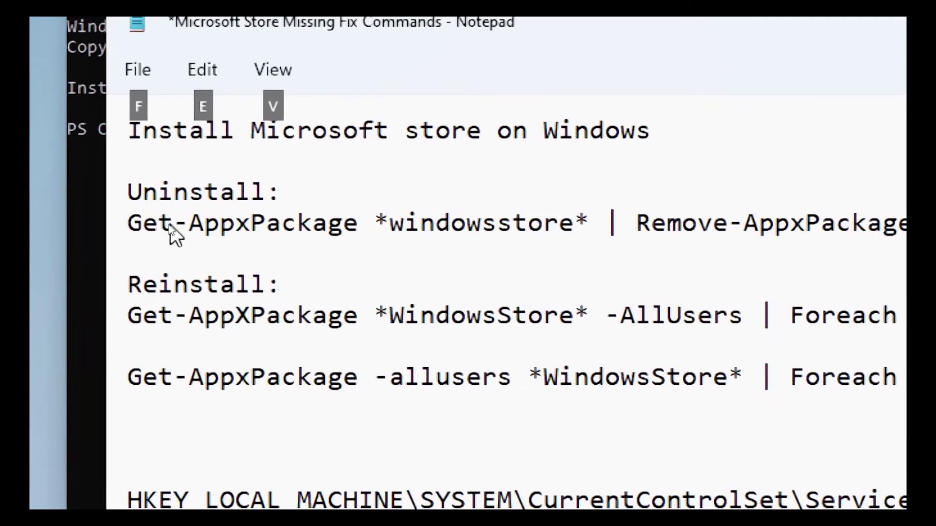
{"action": "key", "text": "Escape"}
{"action": "left_click_drag", "start_coordinate": [133, 223], "coordinate": [903, 224]}
{"action": "left_click_drag", "start_coordinate": [846, 222], "coordinate": [899, 223]}
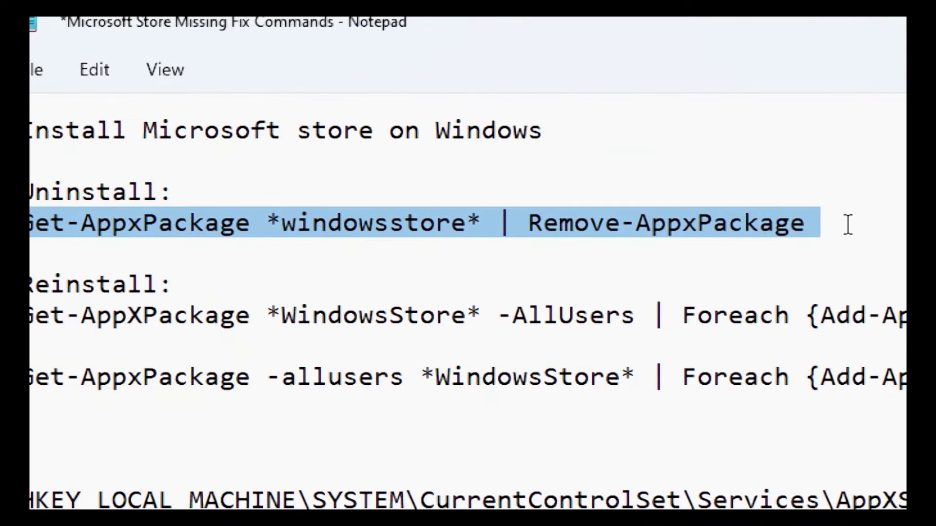
{"action": "right_click", "coordinate": [684, 223]}
{"action": "left_click", "coordinate": [742, 356]}
{"action": "left_click", "coordinate": [704, 124]}
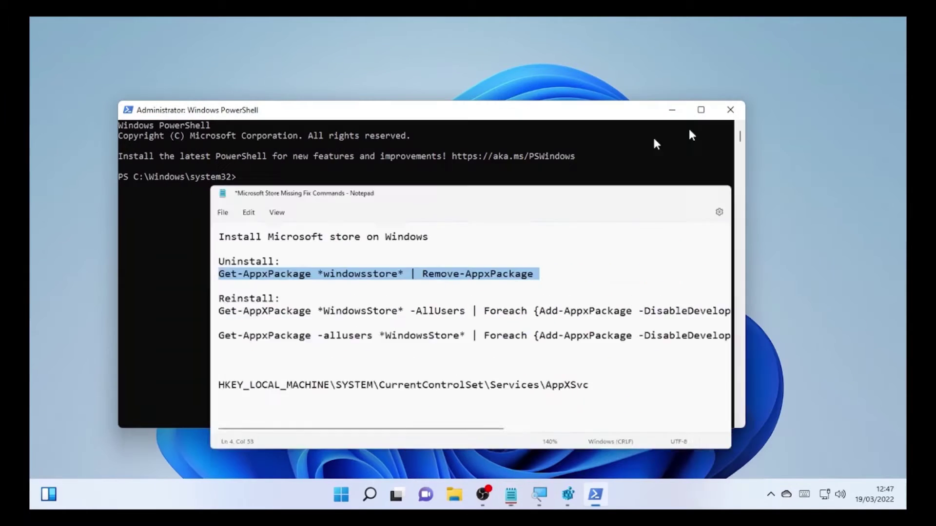
Paste and run Get-AppxPackage *windowsstore* | Remove-AppxPackage in the administrator PowerShell window.
{"action": "left_click", "coordinate": [253, 183]}
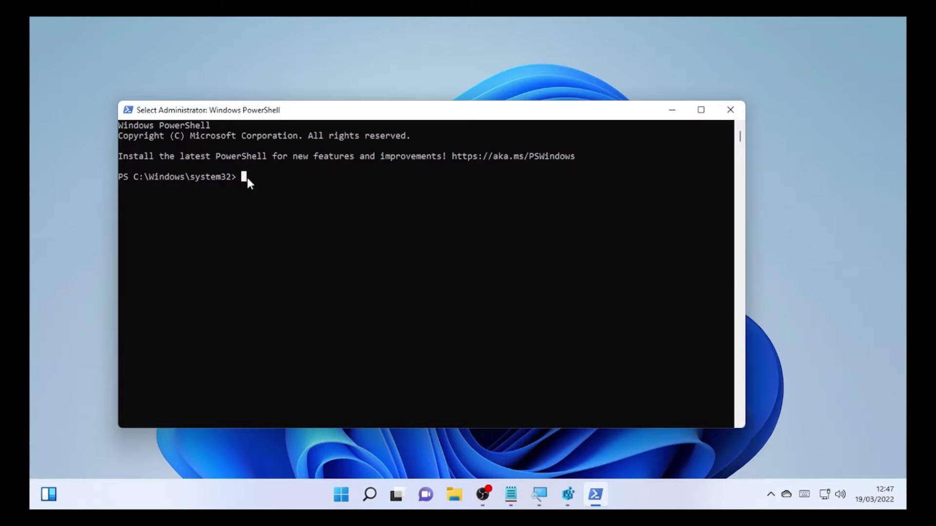
{"action": "right_click", "coordinate": [247, 177]}
{"action": "key", "text": "Return"}
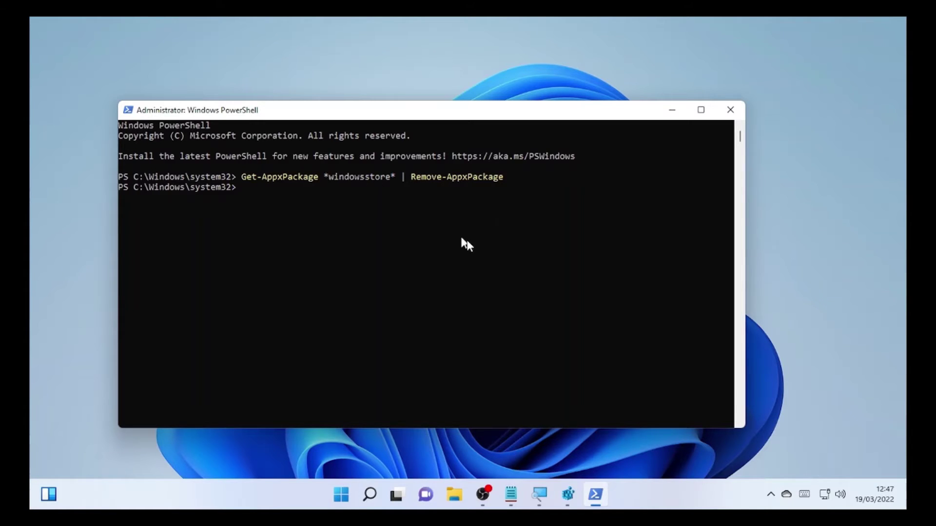
Return to the Notepad commands file and add blank lines above and below the first reinstall command to set it apart.
{"action": "left_click", "coordinate": [517, 496]}
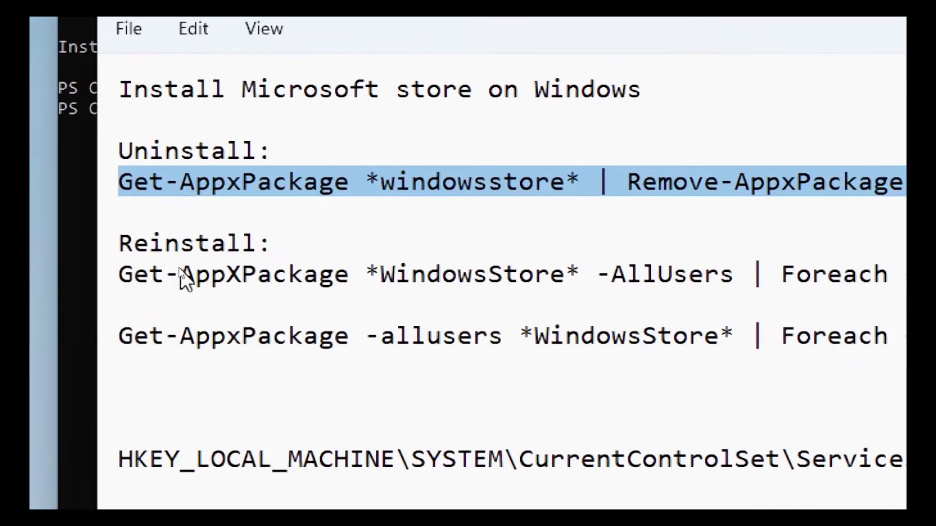
{"action": "key", "text": "alt"}
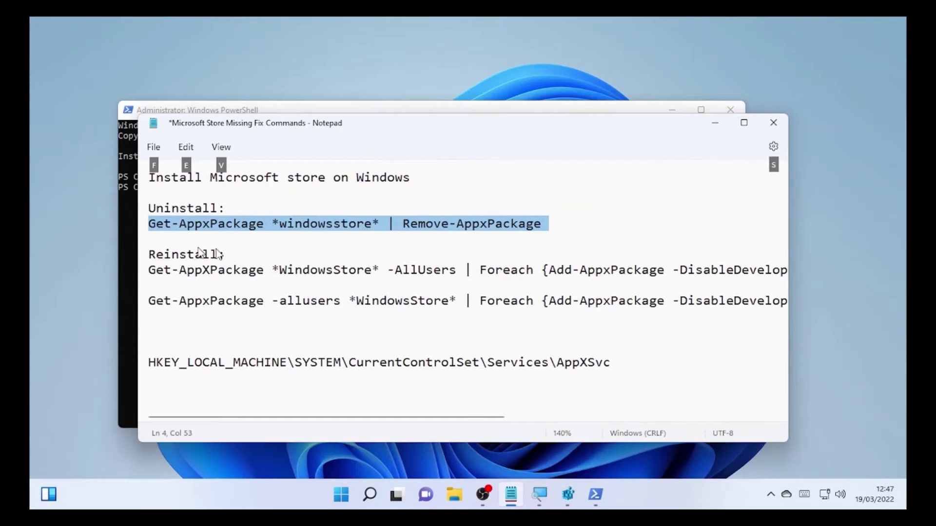
{"action": "key", "text": "Escape"}
{"action": "left_click", "coordinate": [164, 289]}
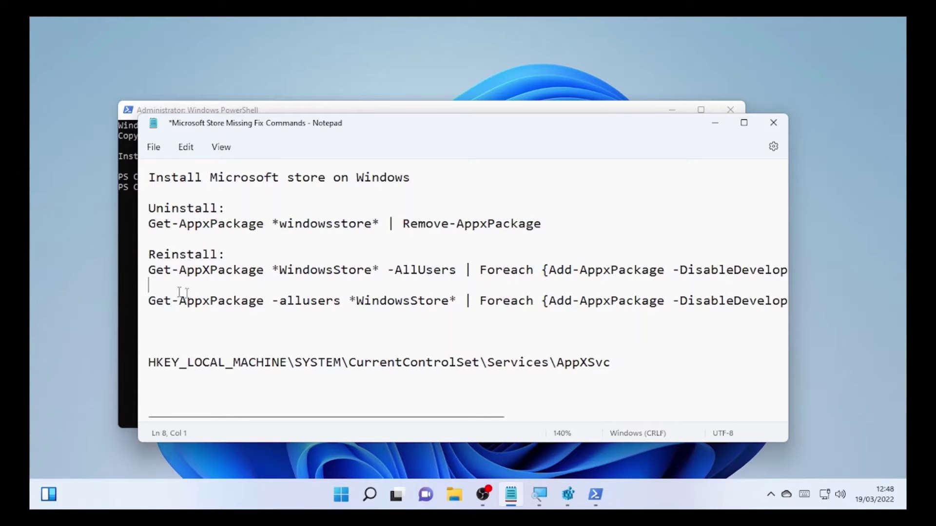
{"action": "key", "text": "Return"}
{"action": "key", "text": "Return"}
{"action": "left_click", "coordinate": [227, 255]}
{"action": "key", "text": "Return"}
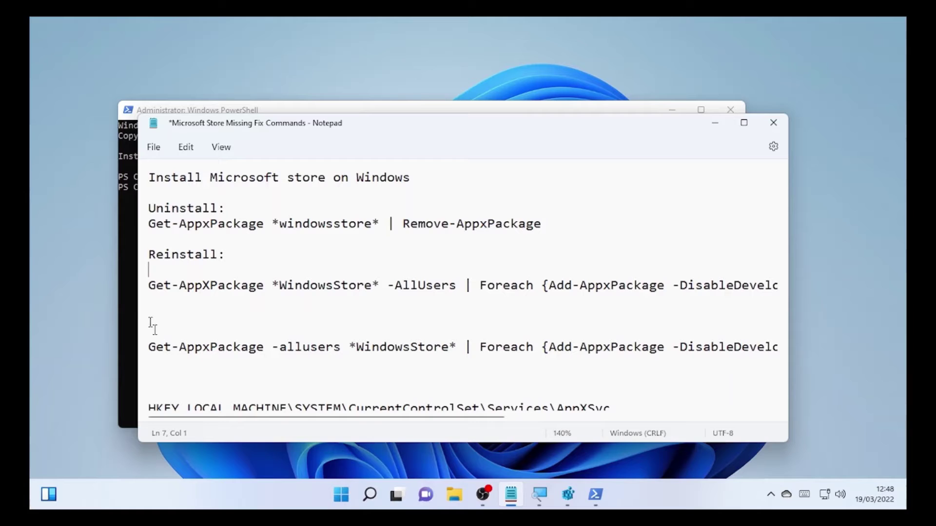
Copy the entire first reinstall command, beginning Get-AppXPackage *WindowsStore* -AllUsers, and minimise Notepad.
{"action": "left_click_drag", "start_coordinate": [150, 285], "coordinate": [804, 285]}
{"action": "right_click", "coordinate": [620, 293]}
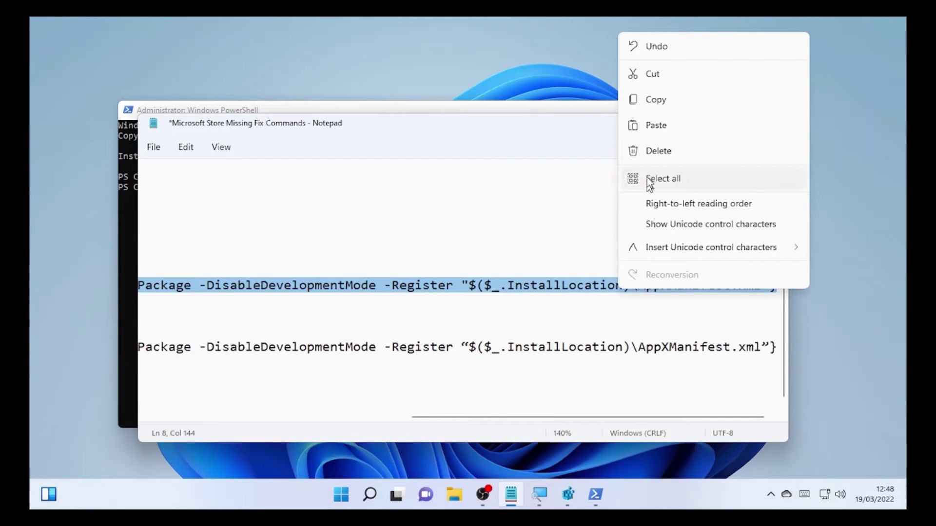
{"action": "left_click", "coordinate": [659, 101]}
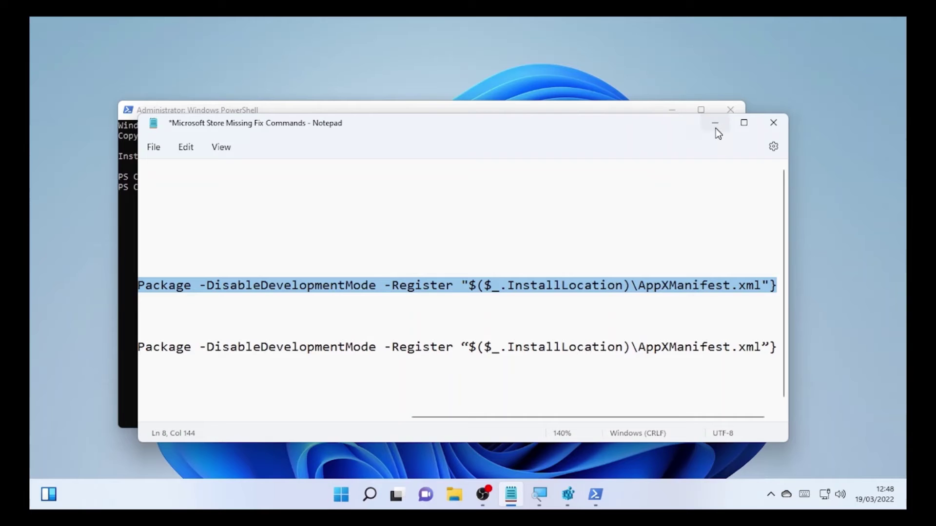
{"action": "left_click", "coordinate": [713, 126]}
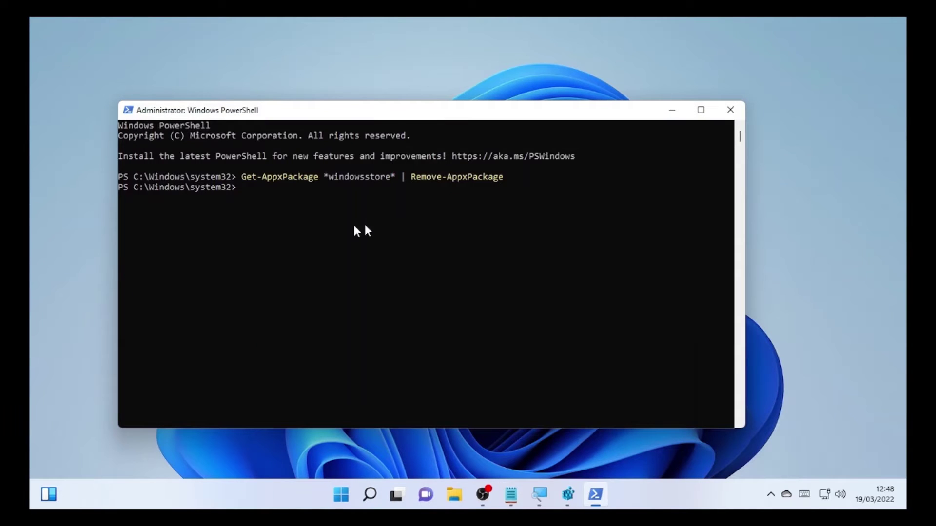
Run Get-AppXPackage *WindowsStore* -AllUsers | Foreach {Add-AppxPackage -DisableDevelopmentMode -Register "$($_.InstallLocation)\AppXManifest.xml"} in PowerShell, and close the session with exit.
{"action": "right_click", "coordinate": [270, 211]}
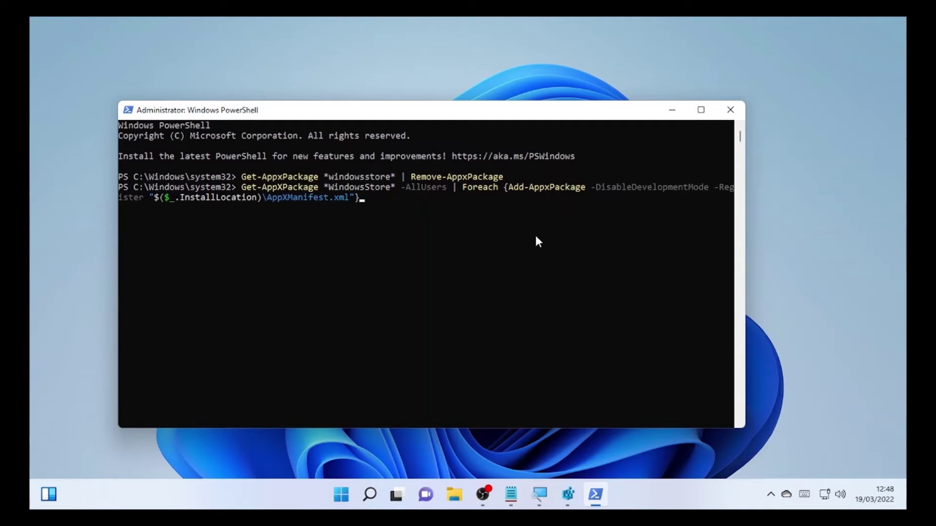
{"action": "key", "text": "Return"}
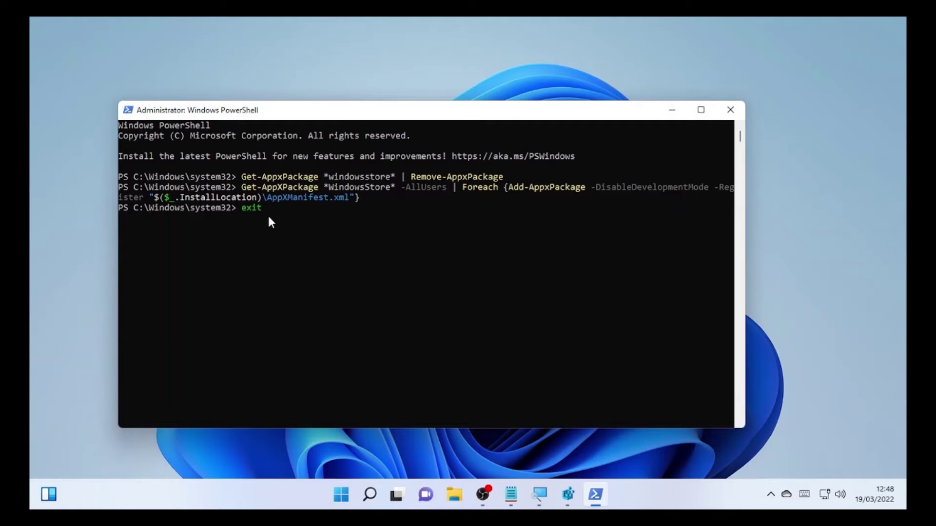
{"action": "type", "text": "exit"}
{"action": "key", "text": "Return"}
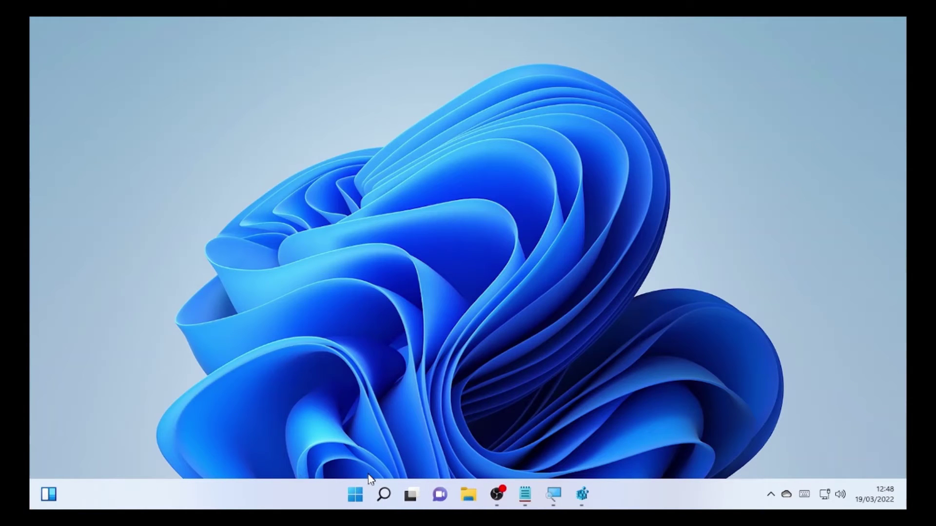
Search Windows for microsoft store to check for the reinstalled app.
{"action": "left_click", "coordinate": [385, 496]}
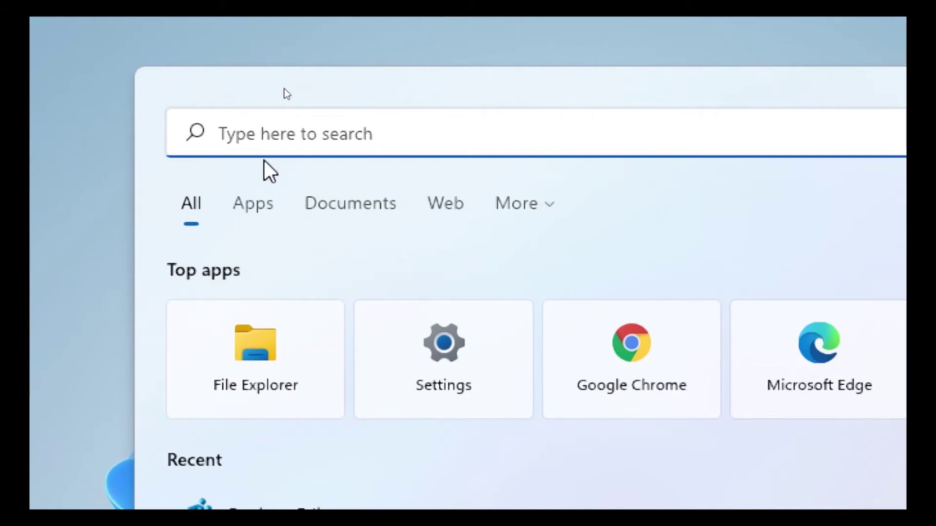
{"action": "type", "text": "mi"}
{"action": "type", "text": "c"}
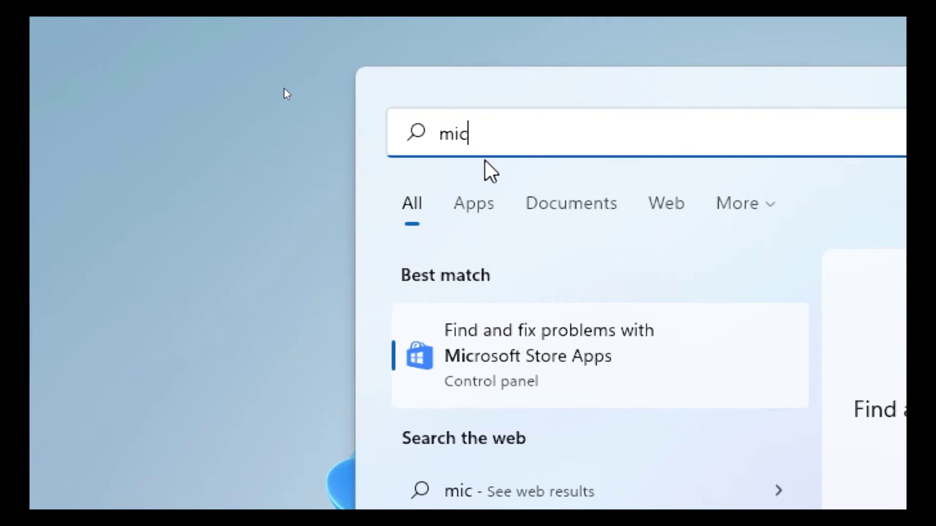
{"action": "type", "text": "rosoft"}
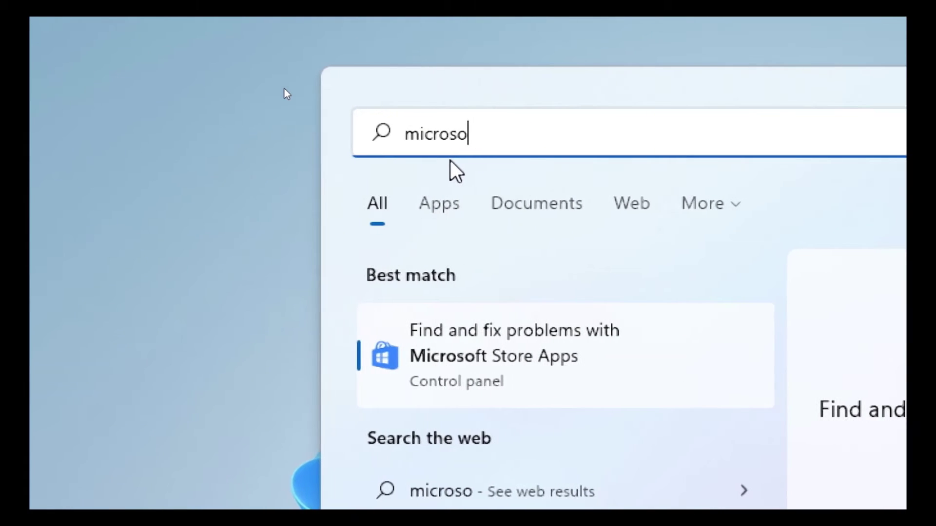
{"action": "type", "text": " s"}
{"action": "type", "text": "tp"}
{"action": "key", "text": "BackSpace"}
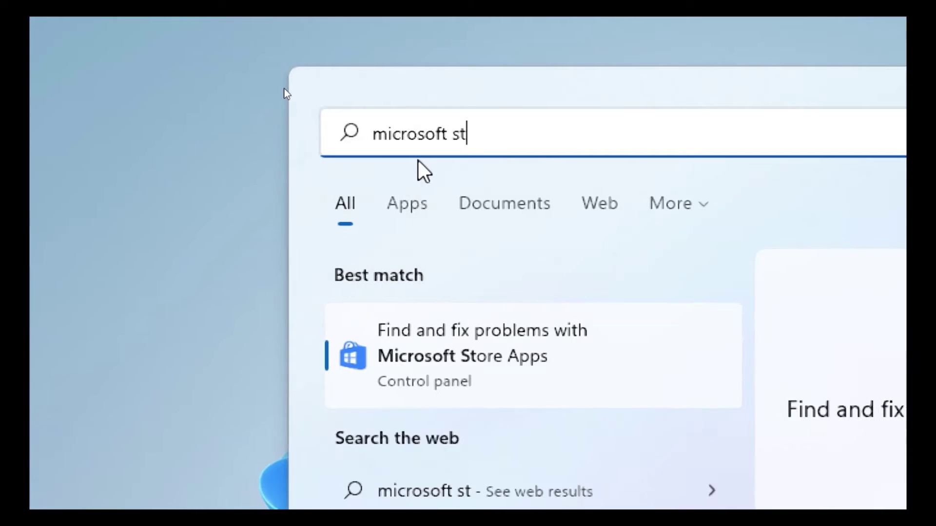
{"action": "type", "text": "ore"}
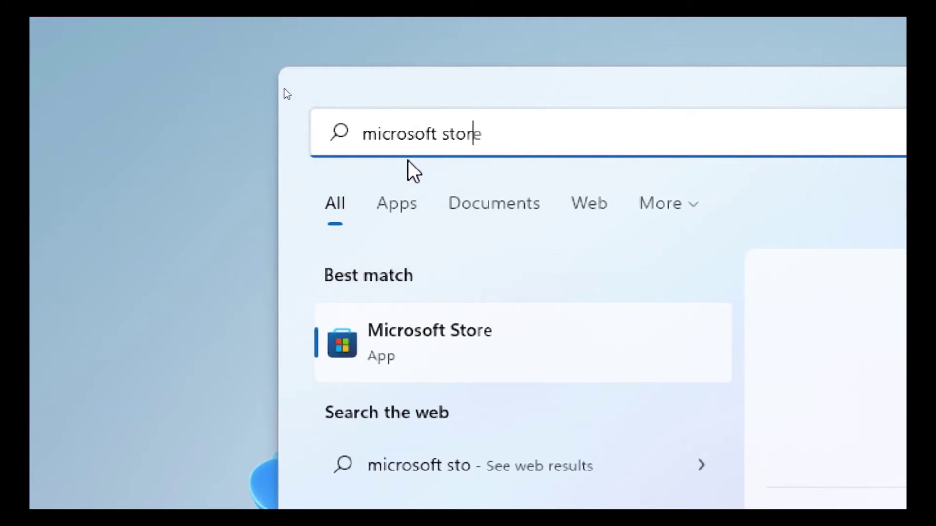
Open the Microsoft Store app from the search results.
{"action": "left_click", "coordinate": [417, 372]}
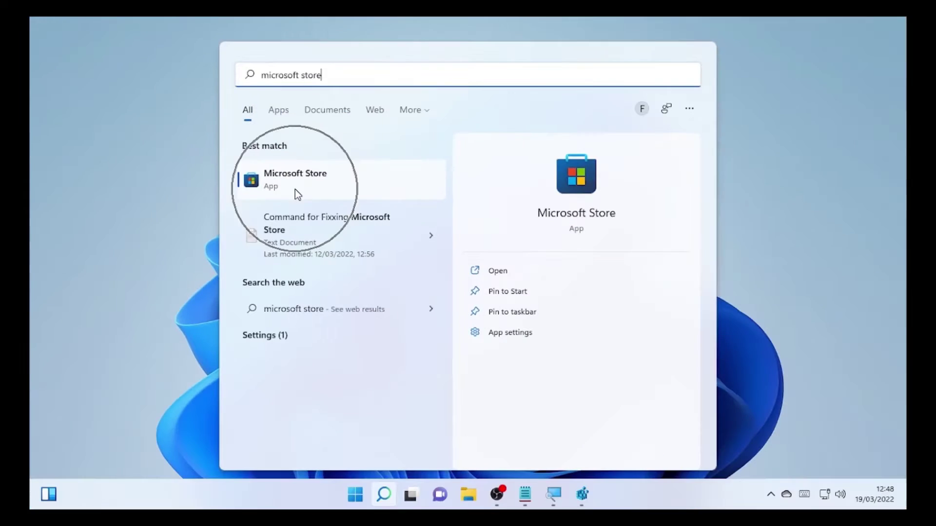
{"action": "left_click", "coordinate": [281, 175]}
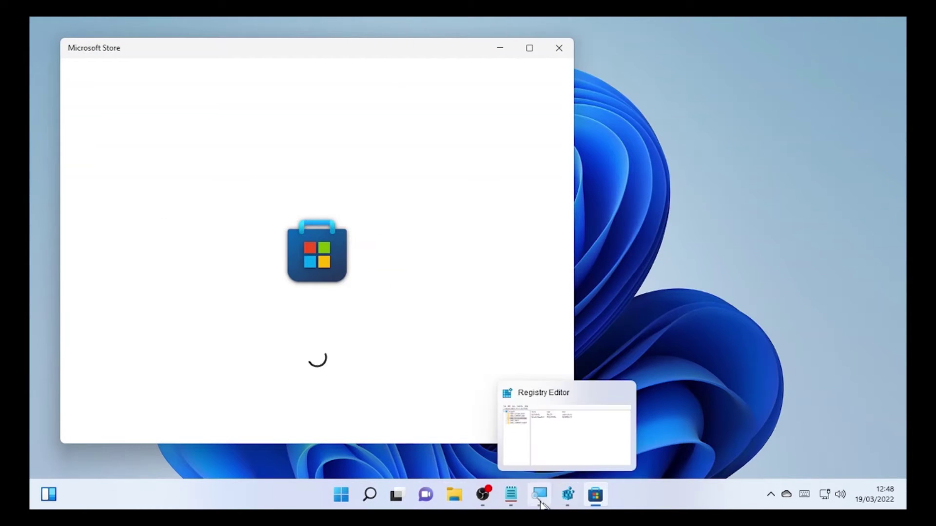
Select the entire second reinstall command in Notepad, beginning Get-AppxPackage -allusers *WindowsStore*, and minimise Notepad and Microsoft Store.
{"action": "mouse_move", "coordinate": [566, 498]}
{"action": "left_click", "coordinate": [511, 495]}
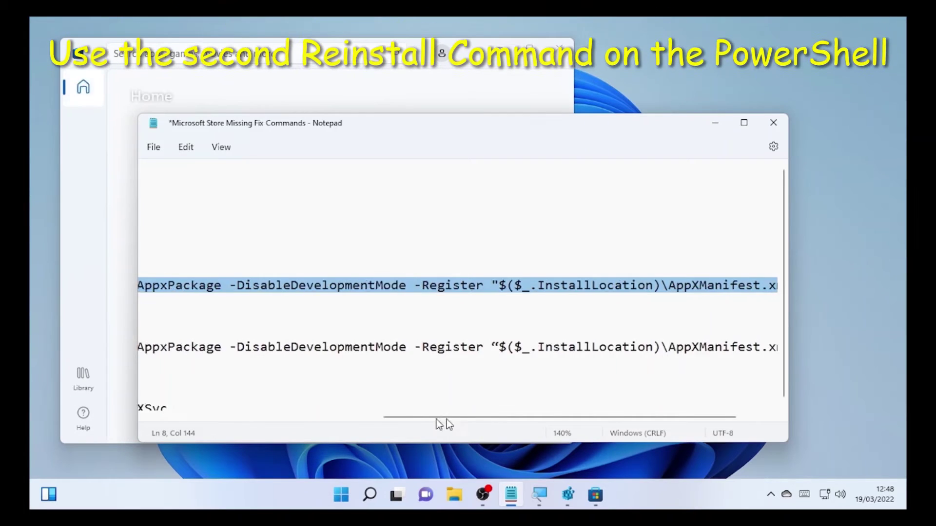
{"action": "left_click_drag", "start_coordinate": [447, 419], "coordinate": [164, 420]}
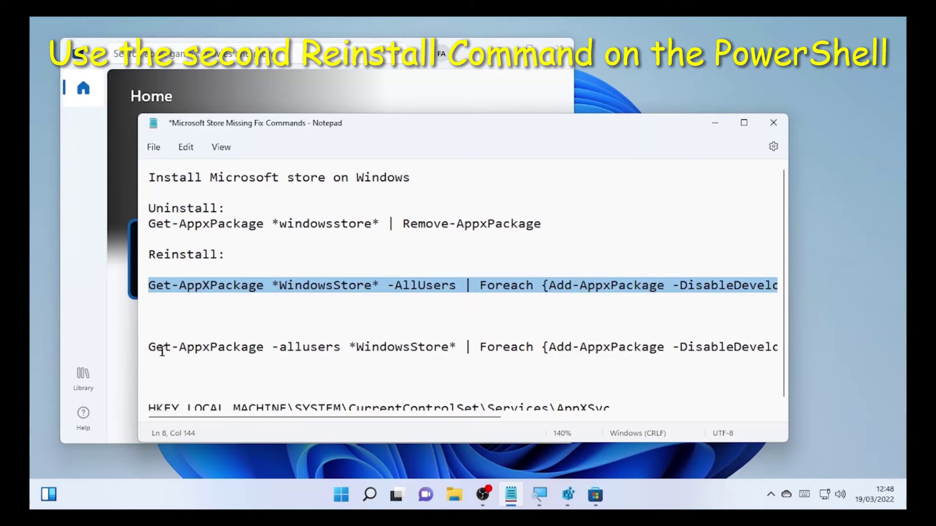
{"action": "left_click_drag", "start_coordinate": [149, 347], "coordinate": [404, 356]}
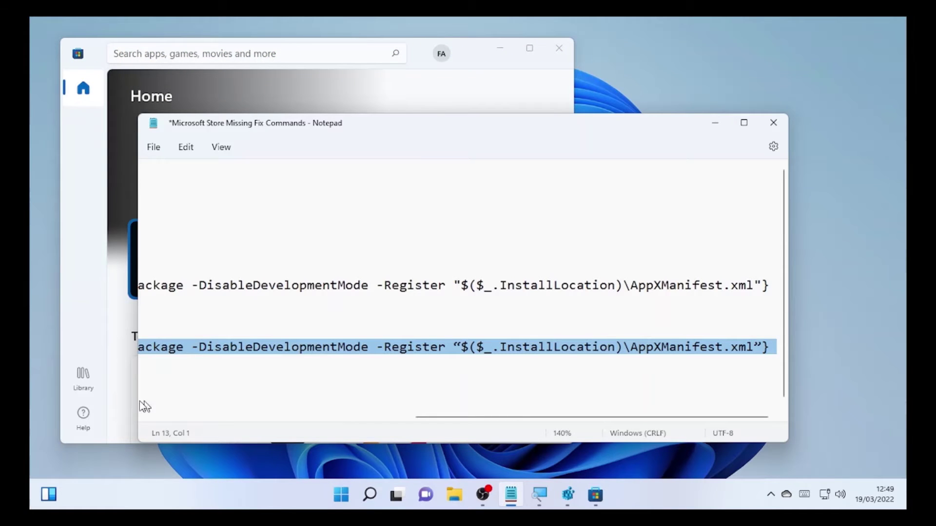
{"action": "left_click_drag", "start_coordinate": [480, 422], "coordinate": [126, 433]}
{"action": "left_click", "coordinate": [715, 122]}
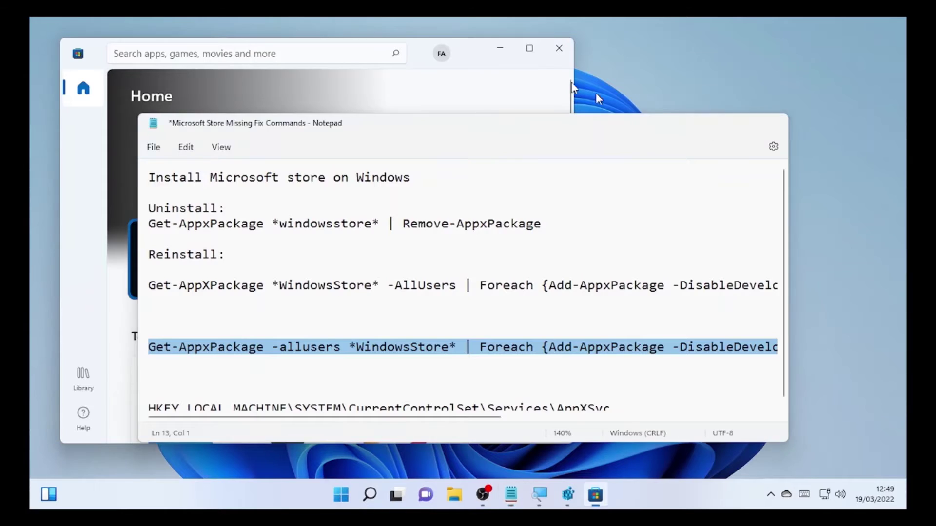
{"action": "left_click", "coordinate": [501, 49]}
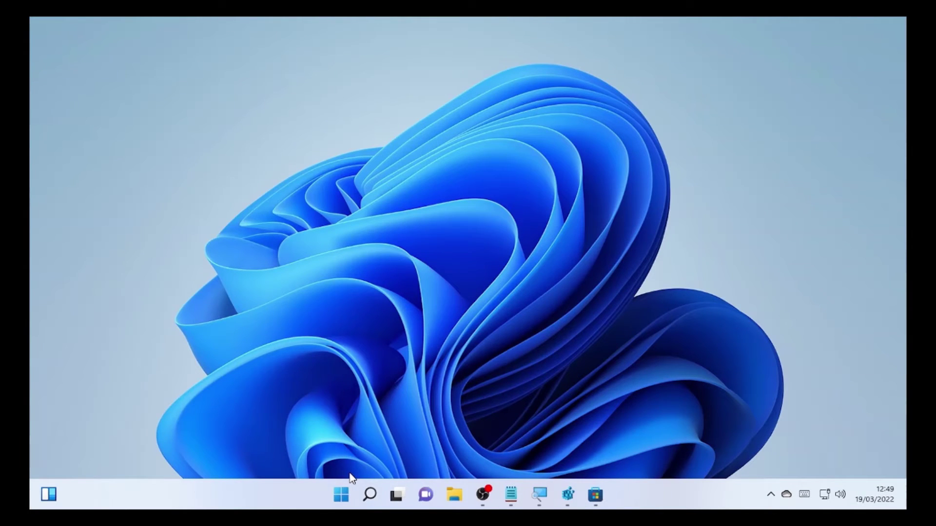
Search Windows for powershell and run Windows PowerShell as administrator.
{"action": "left_click", "coordinate": [377, 496]}
{"action": "type", "text": "pow"}
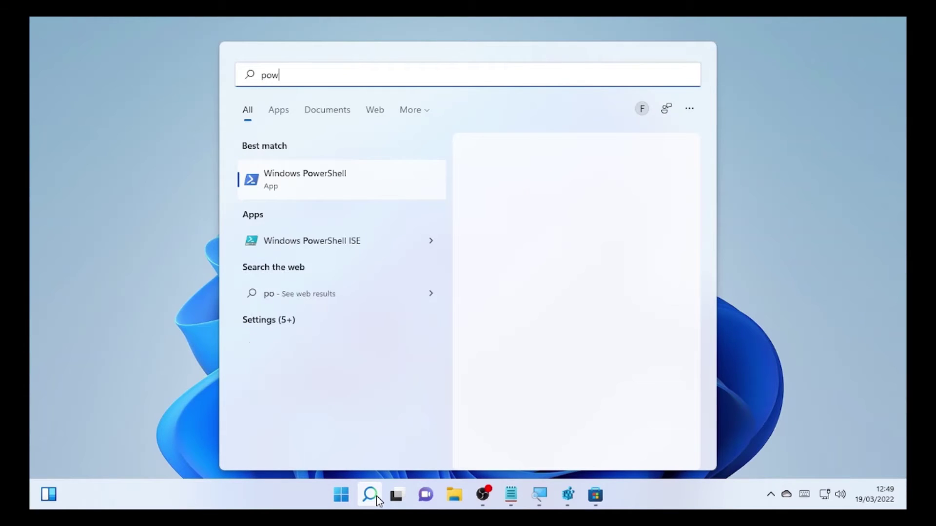
{"action": "type", "text": "ershell"}
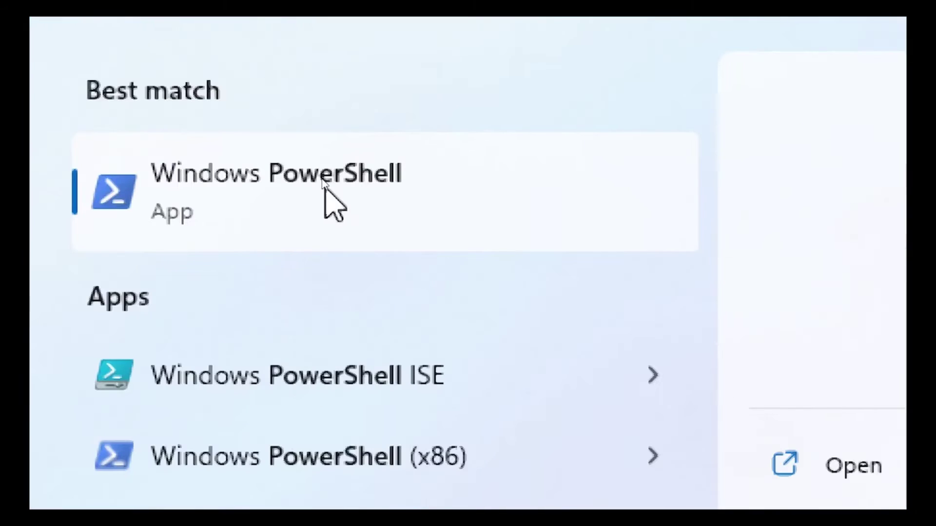
{"action": "right_click", "coordinate": [322, 179]}
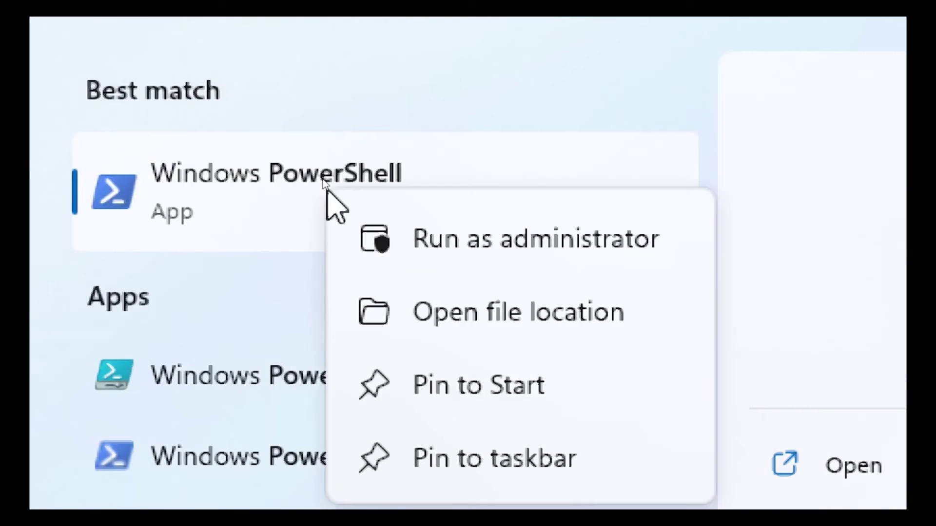
{"action": "left_click", "coordinate": [541, 266]}
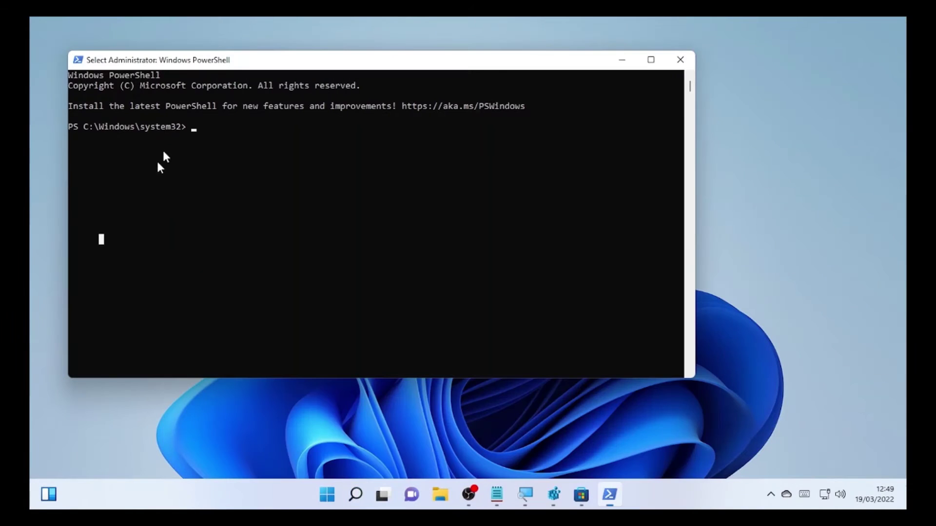
Return to the Notepad commands file and copy the selected second reinstall command.
{"action": "left_click", "coordinate": [497, 495]}
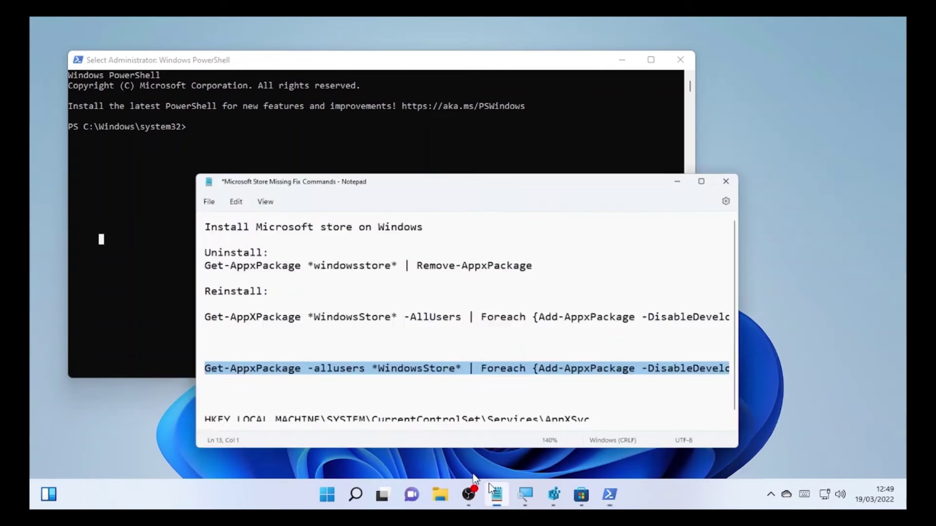
{"action": "right_click", "coordinate": [224, 349]}
{"action": "left_click", "coordinate": [259, 159]}
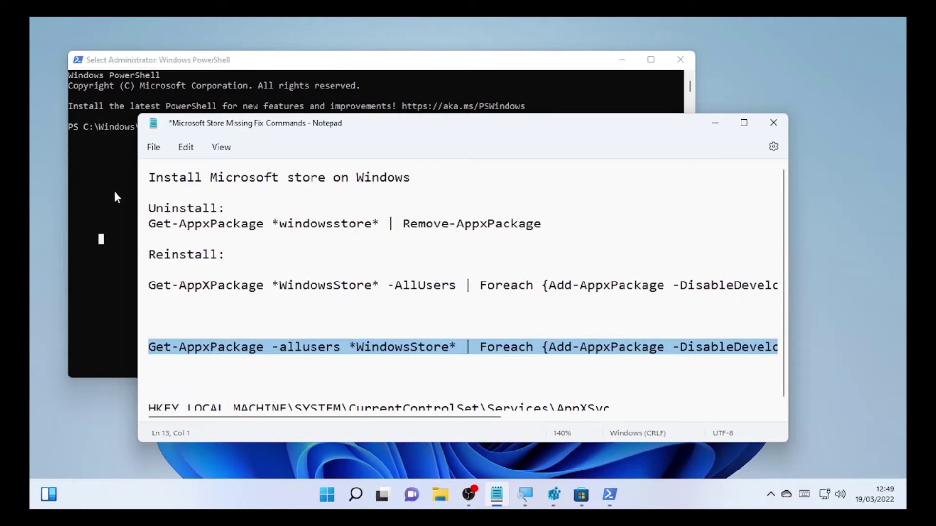
Run Get-AppxPackage -allusers *WindowsStore* | Foreach {Add-AppxPackage -DisableDevelopmentMode -Register “$($_.InstallLocation)\AppXManifest.xml”} in PowerShell, and close the session with exit.
{"action": "left_click", "coordinate": [113, 188]}
{"action": "right_click", "coordinate": [199, 138]}
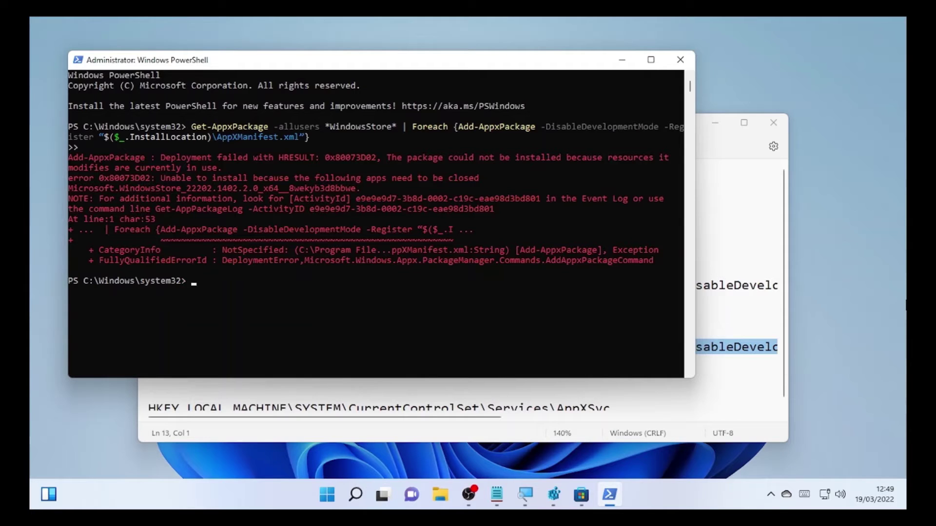
{"action": "type", "text": "exit"}
{"action": "key", "text": "Return"}
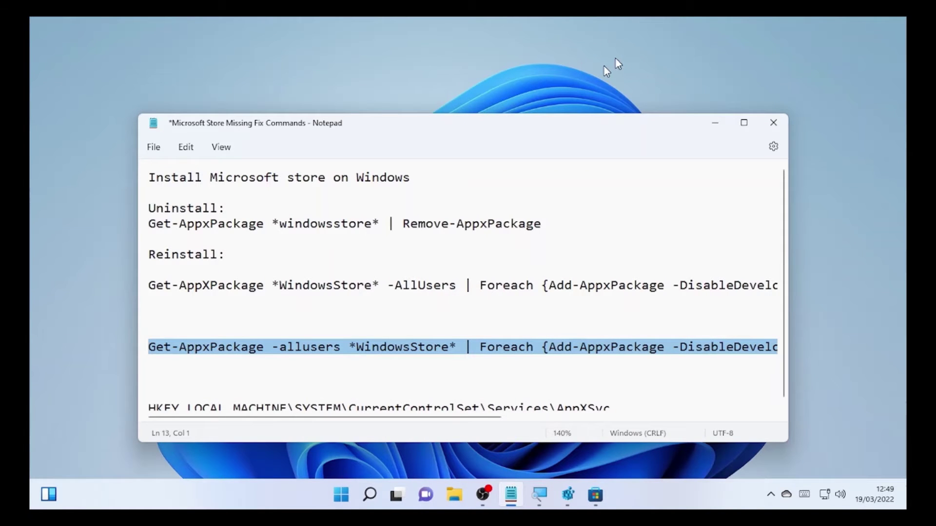
Minimise the Notepad commands file and close the Microsoft Store window.
{"action": "left_click", "coordinate": [719, 125]}
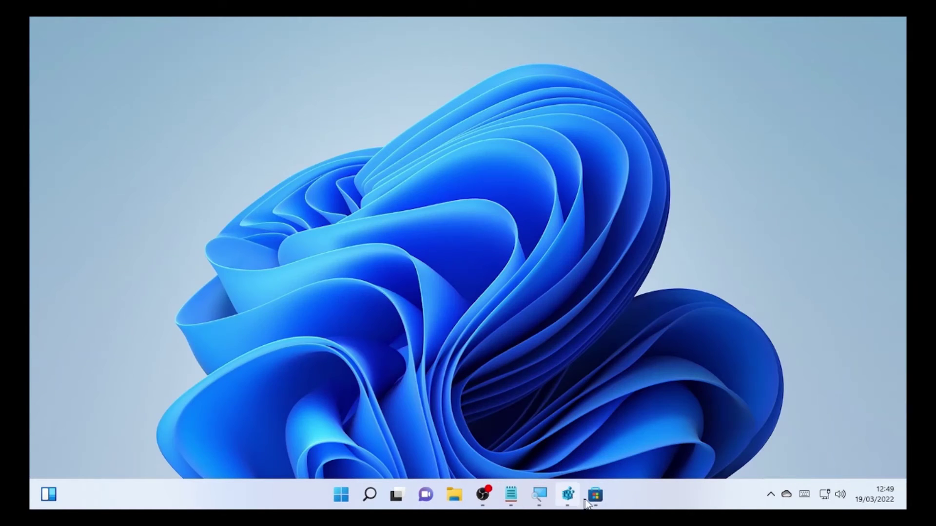
{"action": "left_click", "coordinate": [595, 495]}
{"action": "left_click", "coordinate": [558, 49]}
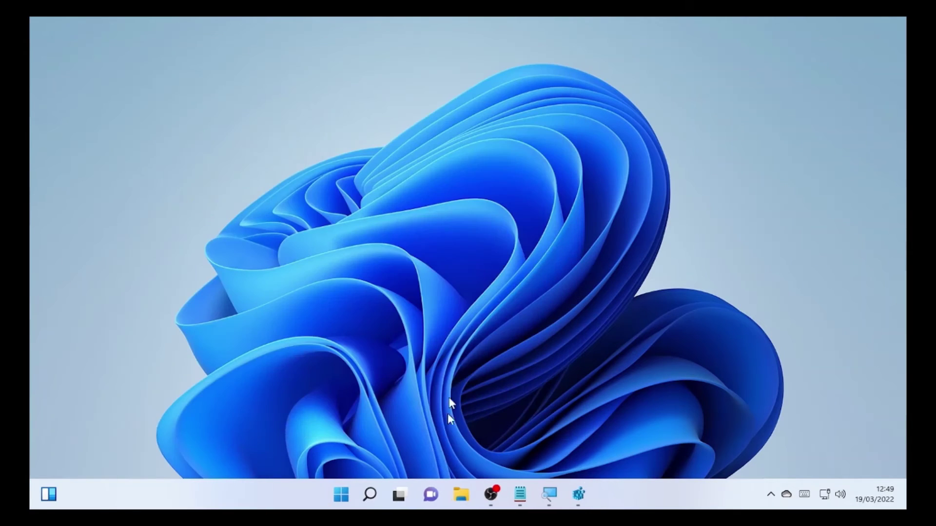
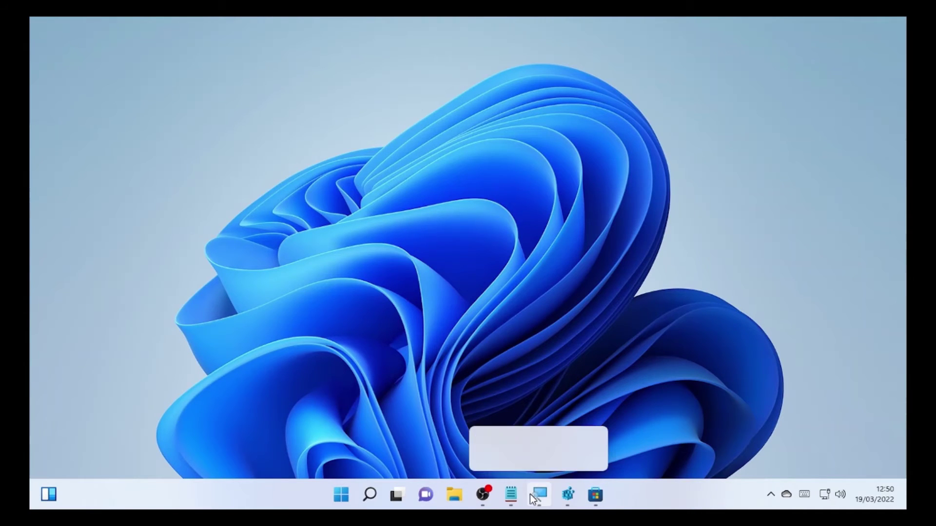
Reopen the Notepad commands file and select the registry path HKEY_LOCAL_MACHINE\SYSTEM\CurrentControlSet\Services\AppXSvc.
{"action": "left_click", "coordinate": [511, 495]}
{"action": "left_click_drag", "start_coordinate": [149, 404], "coordinate": [625, 404]}
{"action": "left_click_drag", "start_coordinate": [149, 404], "coordinate": [623, 404]}
Search Windows for regedit and open Registry Editor.
{"action": "left_click", "coordinate": [370, 495]}
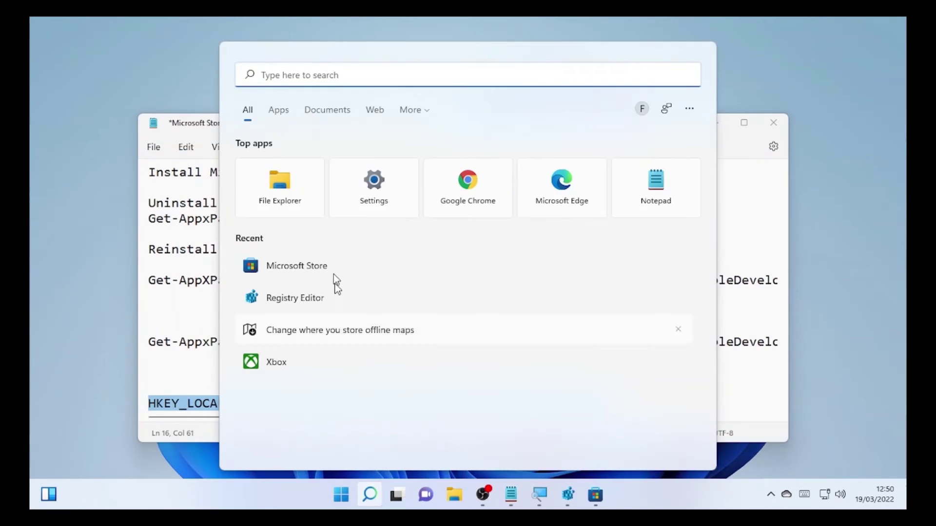
{"action": "type", "text": "reg"}
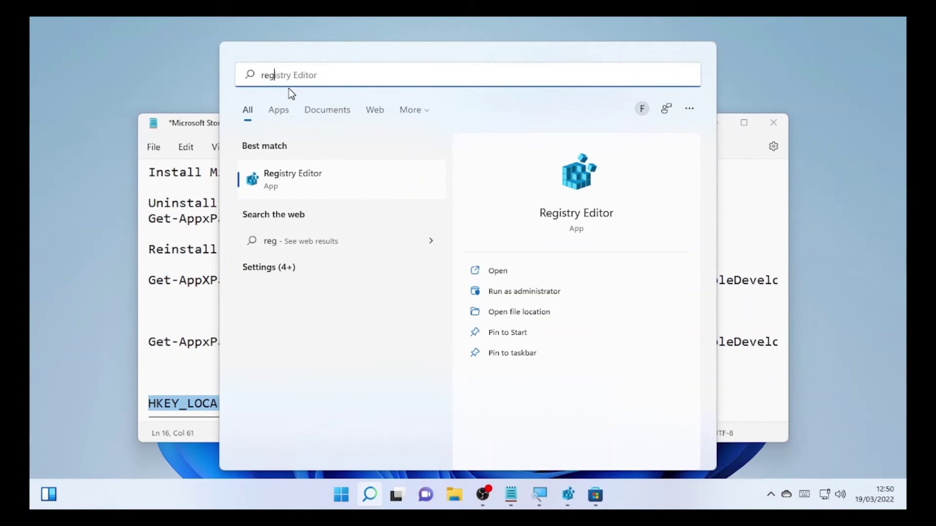
{"action": "type", "text": "edit"}
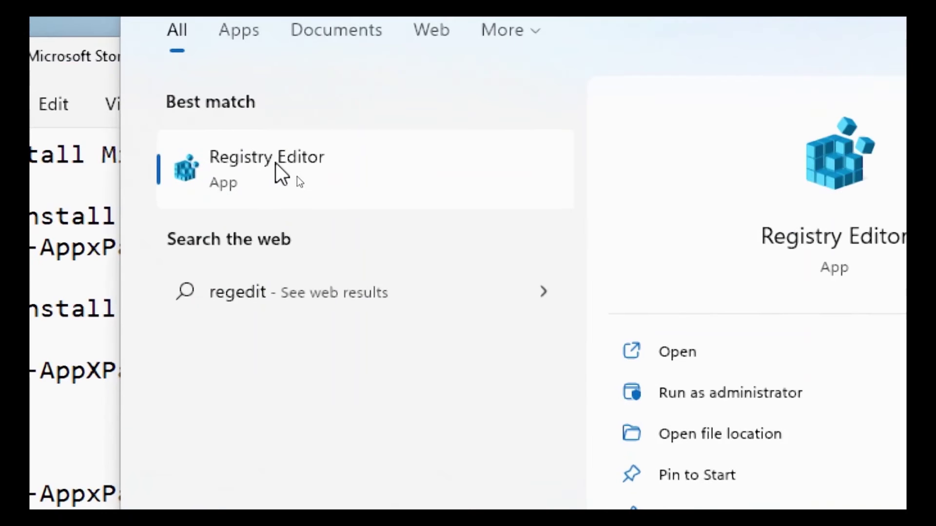
{"action": "left_click", "coordinate": [297, 176]}
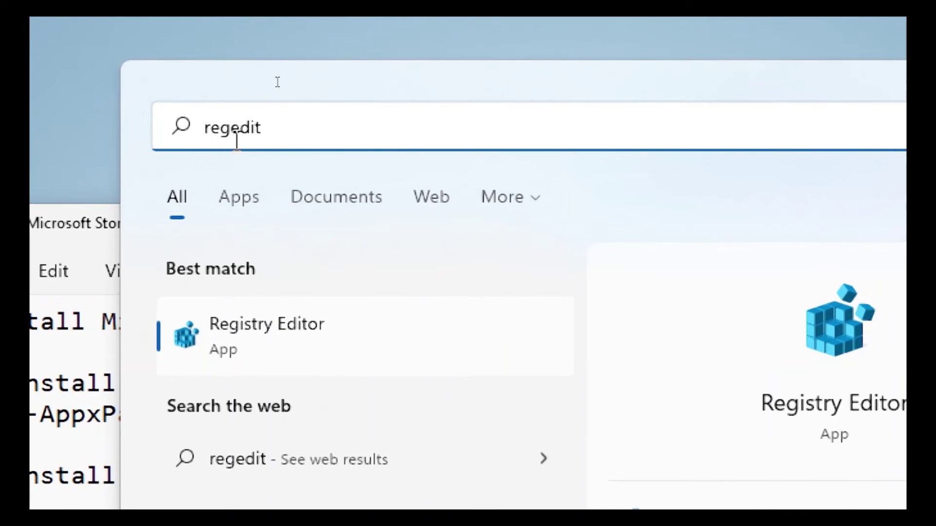
{"action": "left_click", "coordinate": [295, 373]}
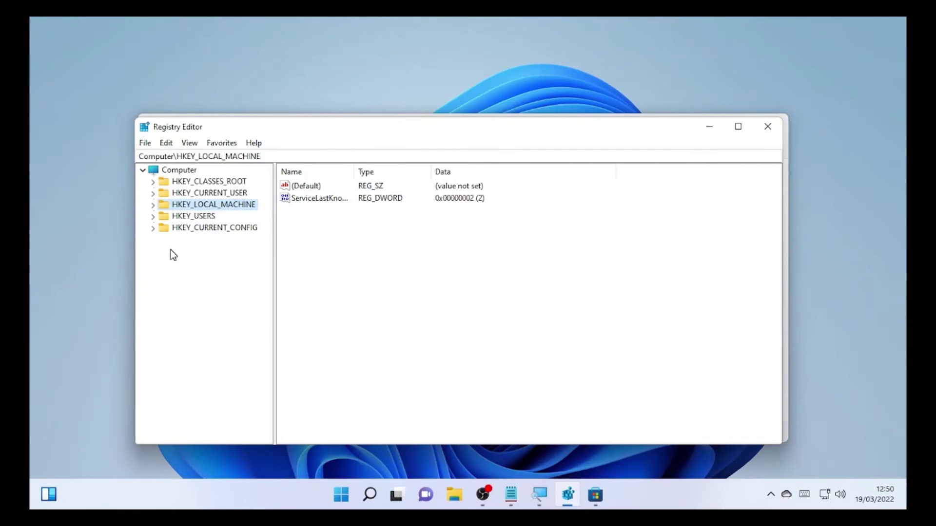
Bring the Notepad commands file forward, make its window narrower, and move it aside to uncover the Registry Editor key tree.
{"action": "left_click", "coordinate": [523, 496]}
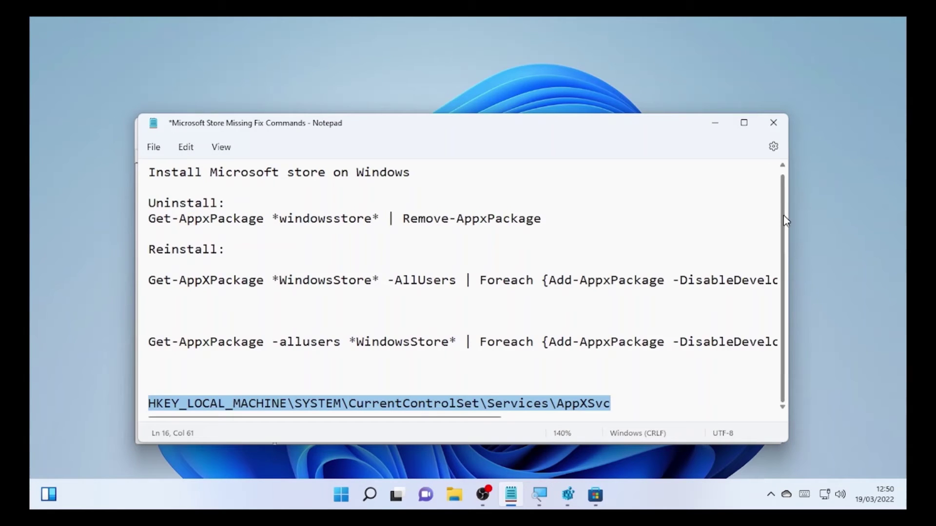
{"action": "left_click_drag", "start_coordinate": [789, 218], "coordinate": [664, 230]}
{"action": "left_click_drag", "start_coordinate": [404, 123], "coordinate": [675, 75]}
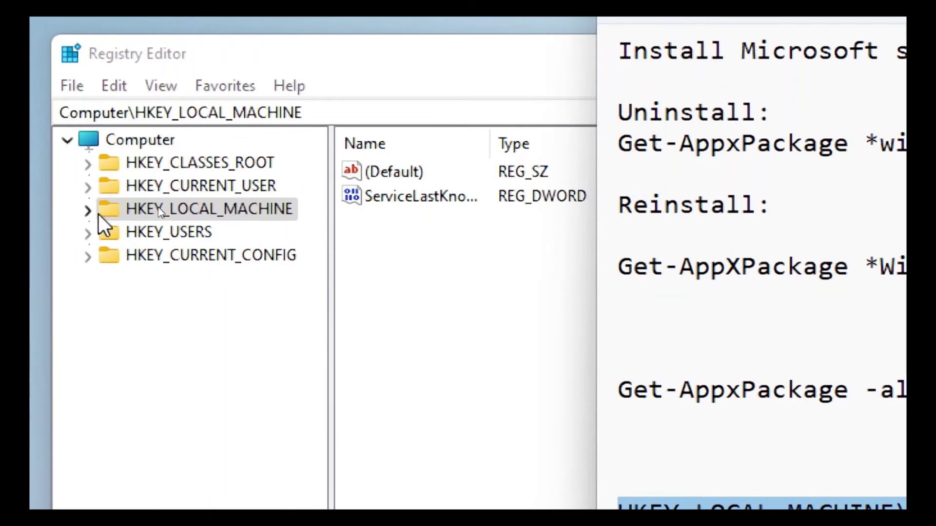
Expand HKEY_LOCAL_MACHINE\SYSTEM\CurrentControlSet\Services in Registry Editor and select the AppXSvc key.
{"action": "left_click", "coordinate": [85, 212]}
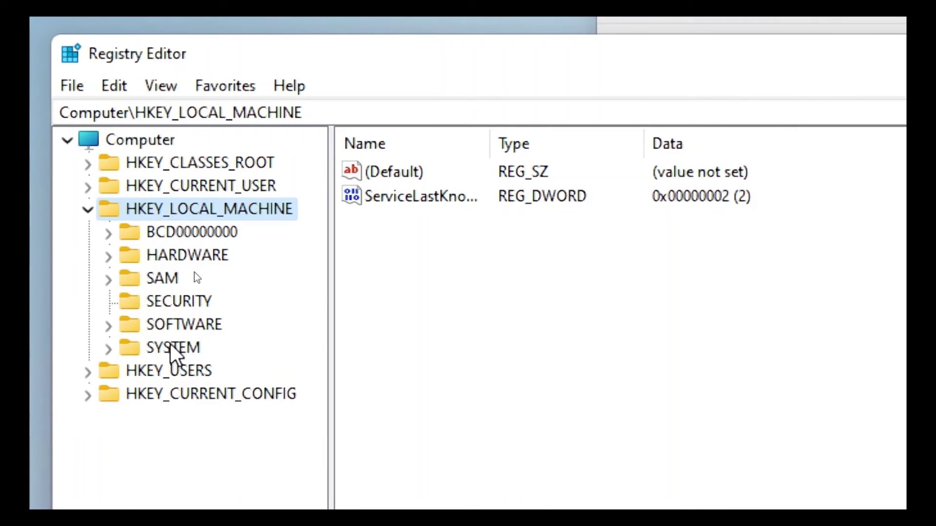
{"action": "left_click", "coordinate": [109, 348]}
{"action": "scroll", "coordinate": [226, 301], "scroll_direction": "down", "scroll_amount": 1}
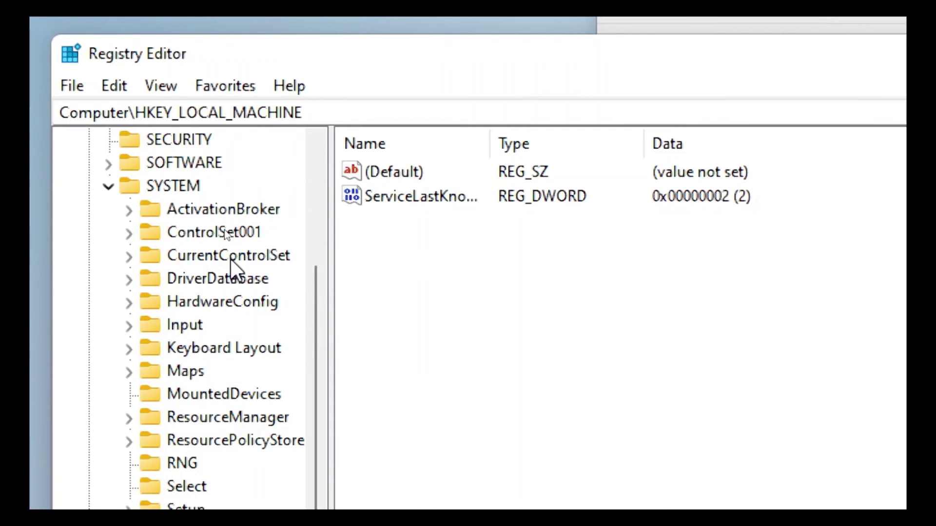
{"action": "left_click", "coordinate": [135, 258]}
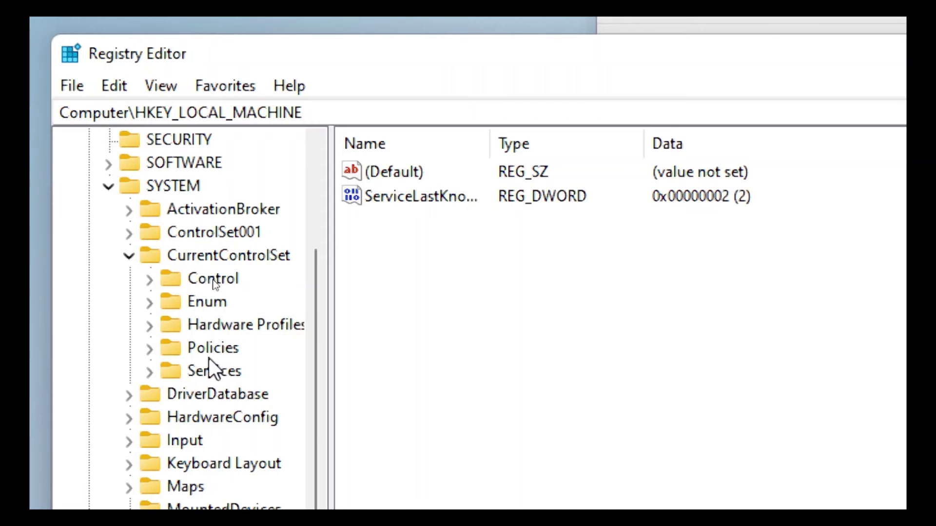
{"action": "left_click", "coordinate": [155, 372]}
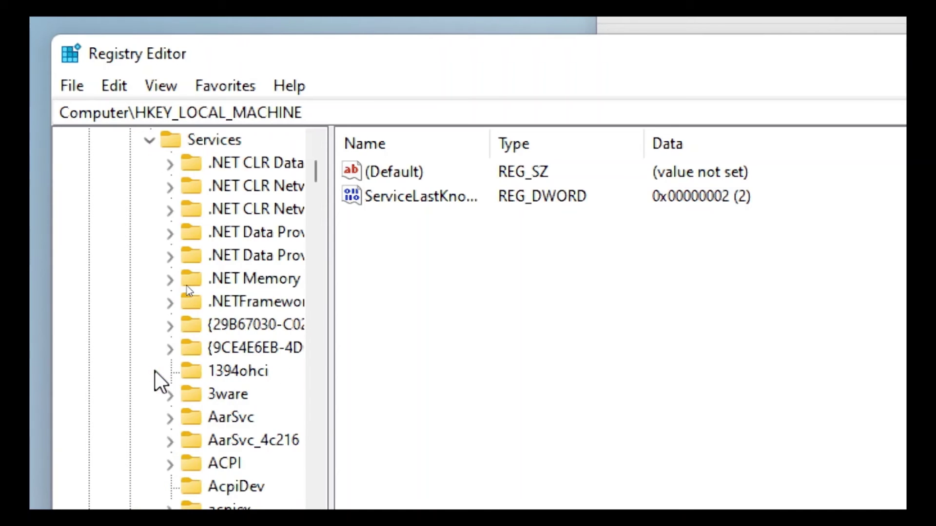
{"action": "scroll", "coordinate": [250, 263], "scroll_direction": "down", "scroll_amount": 2}
{"action": "scroll", "coordinate": [250, 265], "scroll_direction": "down", "scroll_amount": 9}
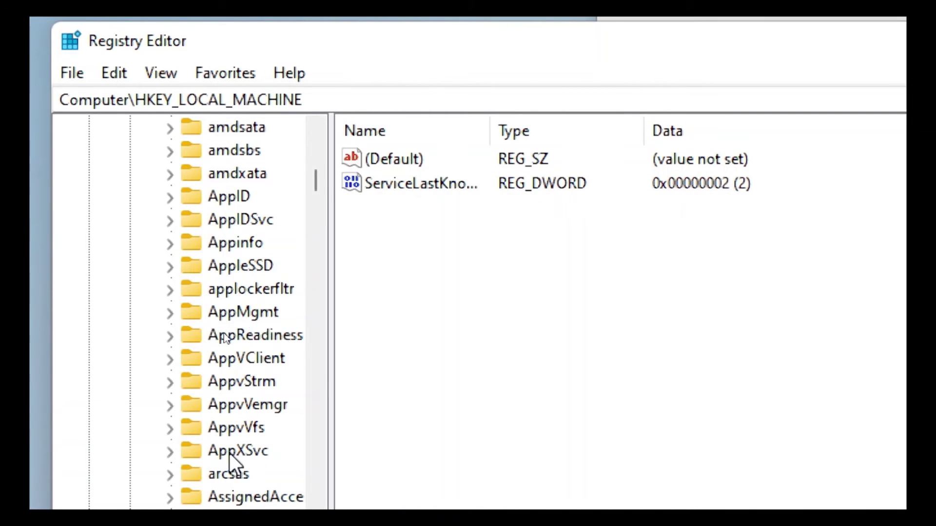
{"action": "scroll", "coordinate": [208, 496], "scroll_direction": "down", "scroll_amount": 1}
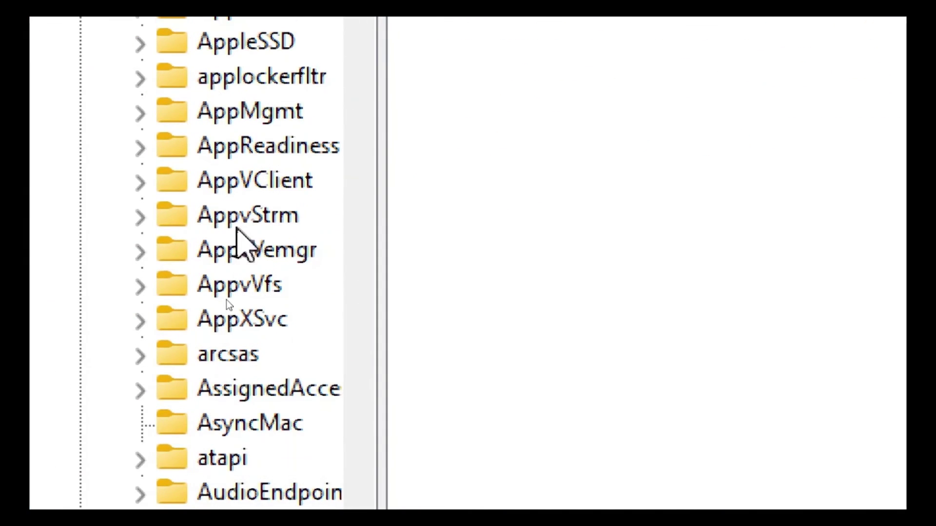
{"action": "left_click", "coordinate": [242, 323]}
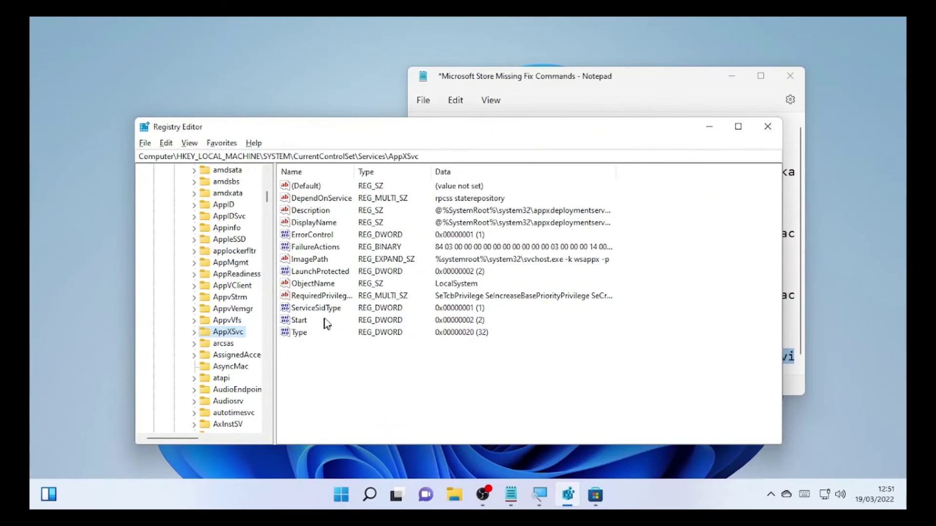
Set the value data of the AppXSvc Start entry to 2 in hexadecimal and close Registry Editor.
{"action": "left_click", "coordinate": [325, 318]}
{"action": "left_click", "coordinate": [306, 318]}
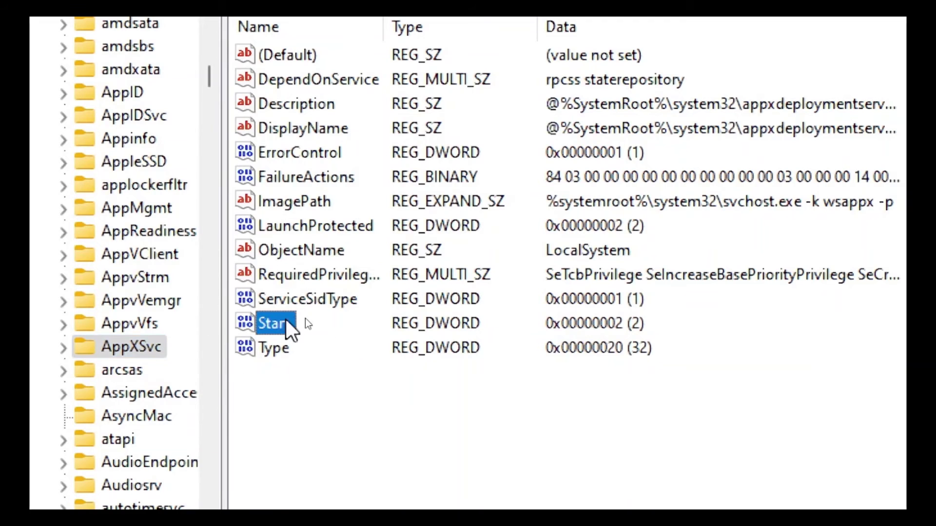
{"action": "double_click", "coordinate": [286, 322]}
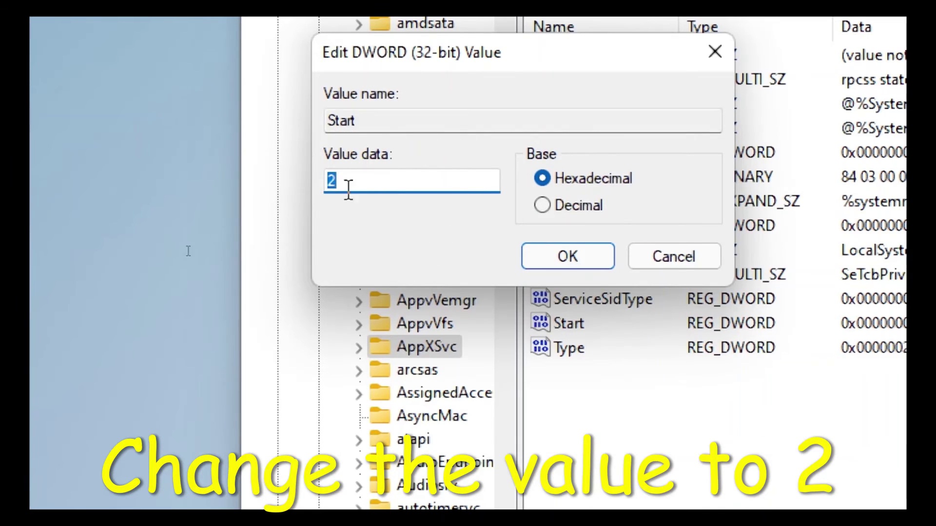
{"action": "type", "text": "2"}
{"action": "key", "text": "BackSpace"}
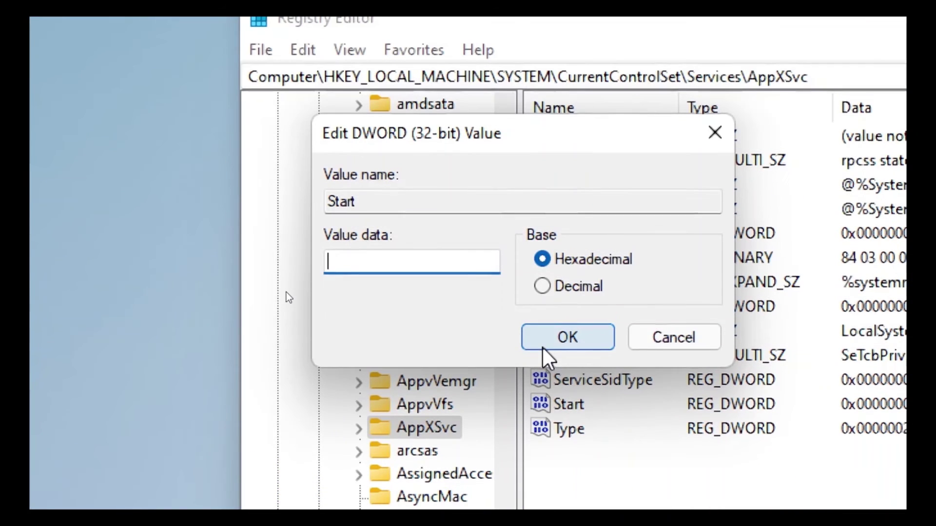
{"action": "type", "text": "2"}
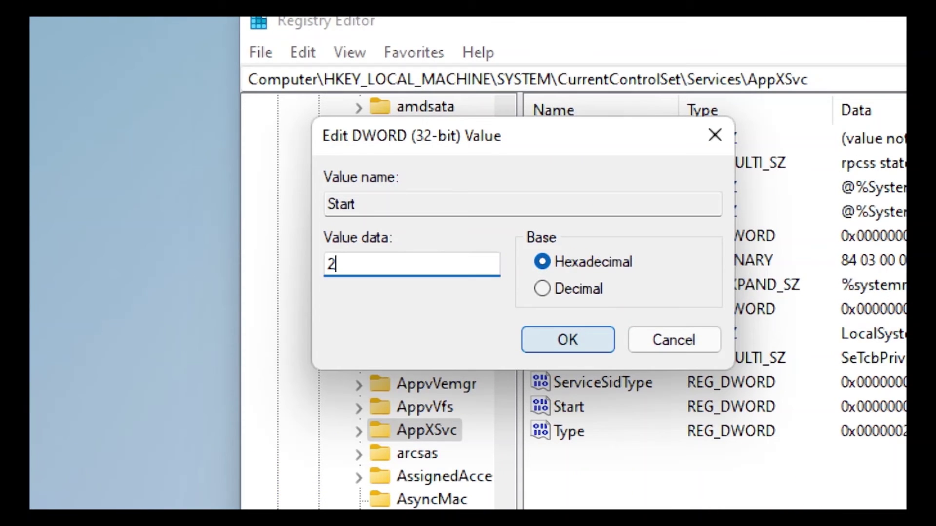
{"action": "left_click", "coordinate": [576, 340]}
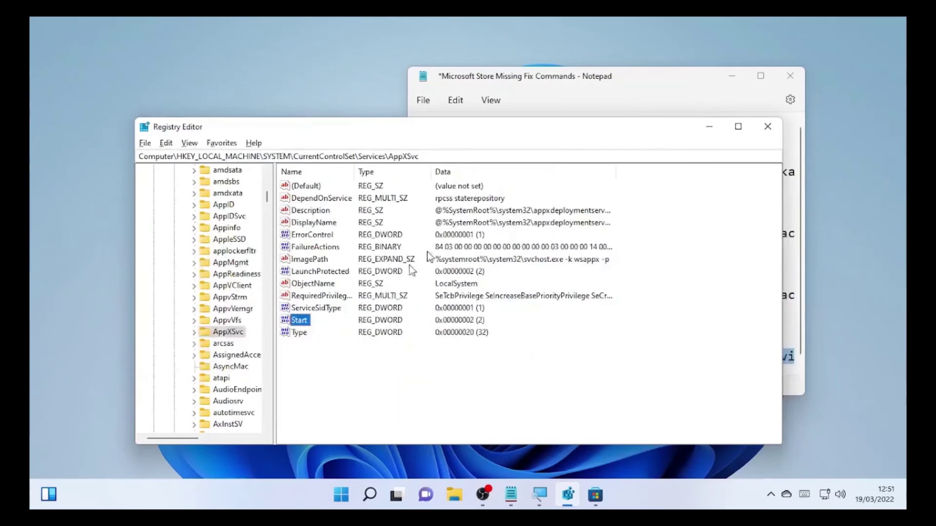
{"action": "left_click", "coordinate": [768, 127]}
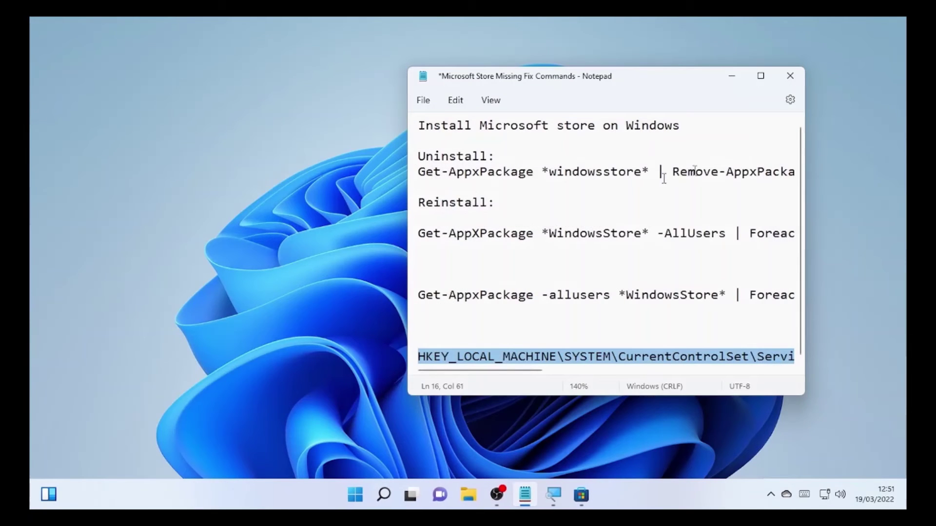
{"action": "left_click", "coordinate": [368, 492]}
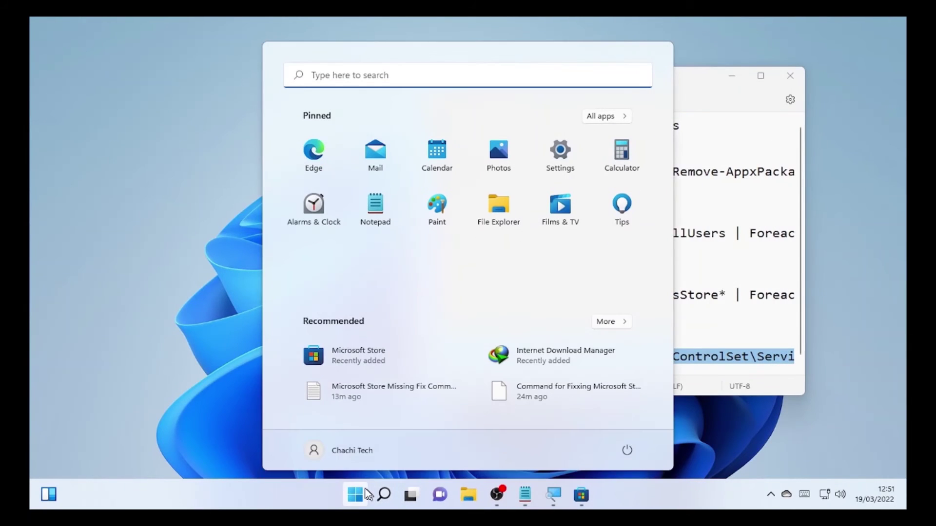
{"action": "left_click", "coordinate": [191, 316]}
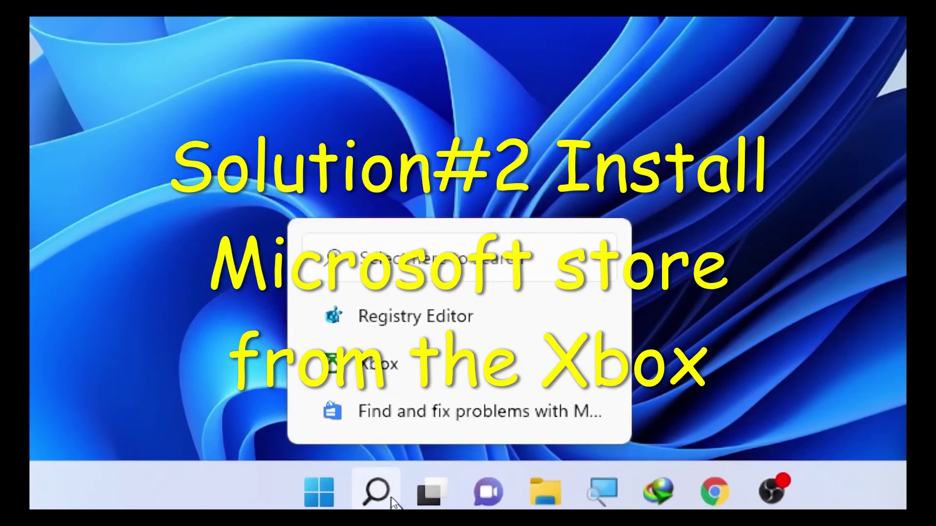
Open the Xbox app through a Windows search for xbox and install the Microsoft Store component it offers for account management.
{"action": "left_click", "coordinate": [390, 498]}
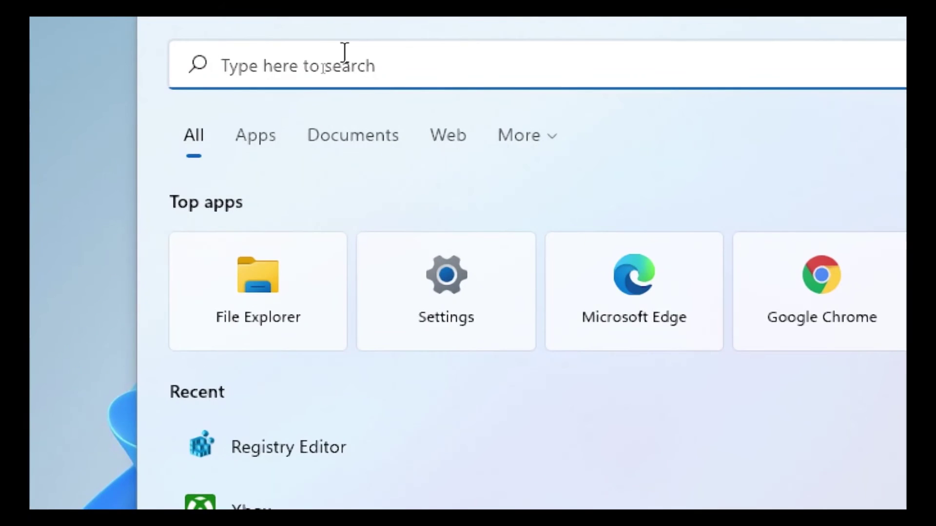
{"action": "type", "text": "xbox"}
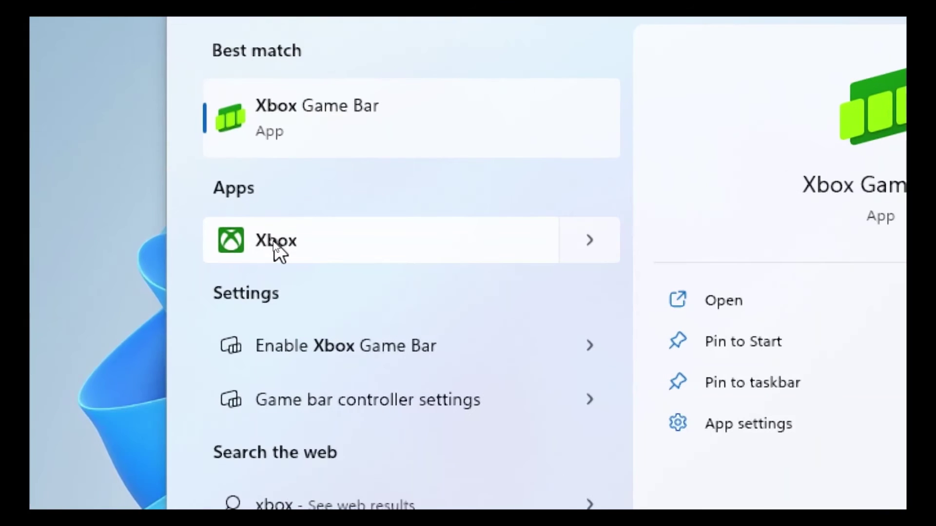
{"action": "left_click", "coordinate": [276, 246]}
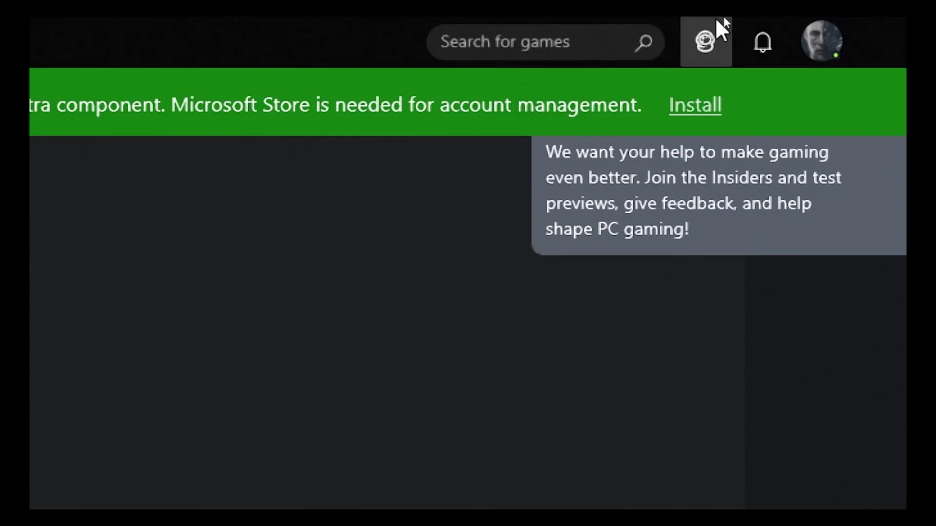
{"action": "left_click", "coordinate": [705, 109]}
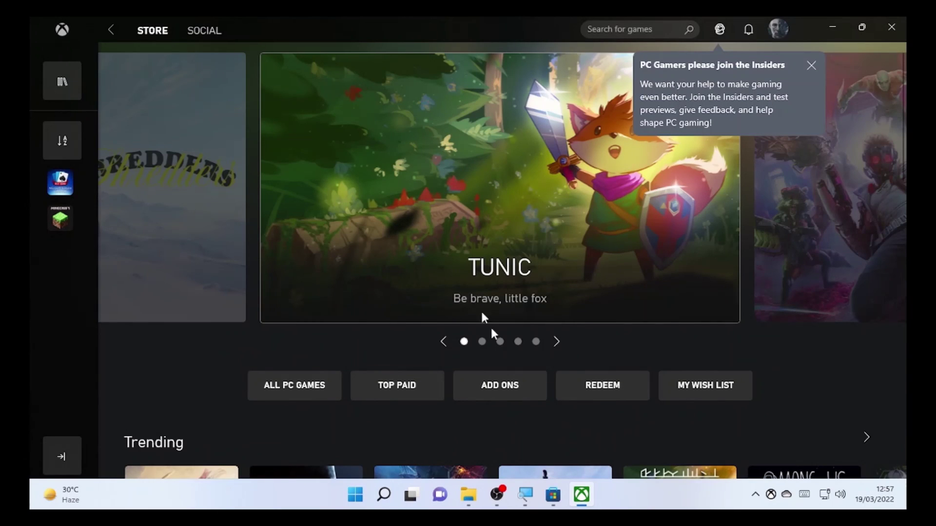
Switch to Microsoft Store and look through its home page down to the Top free and Top paid apps sections.
{"action": "left_click", "coordinate": [559, 502]}
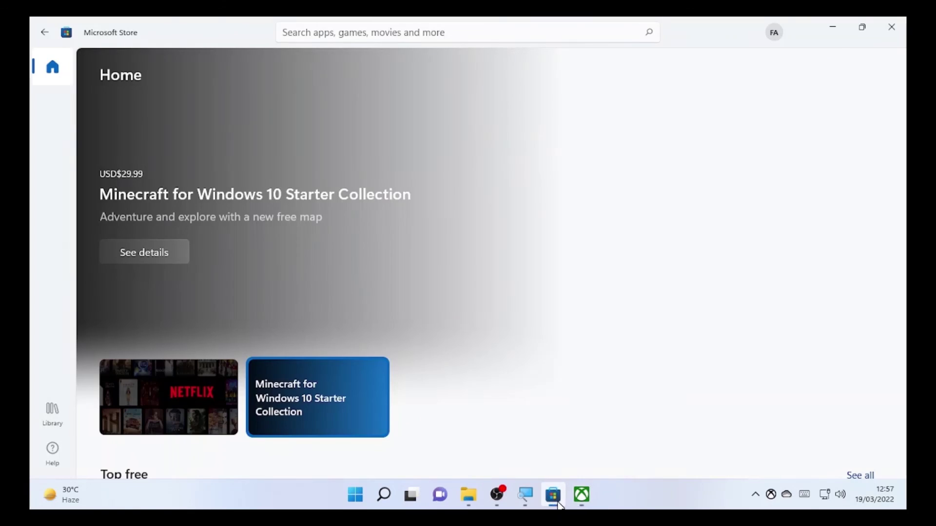
{"action": "scroll", "coordinate": [525, 308], "scroll_direction": "down", "scroll_amount": 3}
{"action": "scroll", "coordinate": [524, 304], "scroll_direction": "down", "scroll_amount": 6}
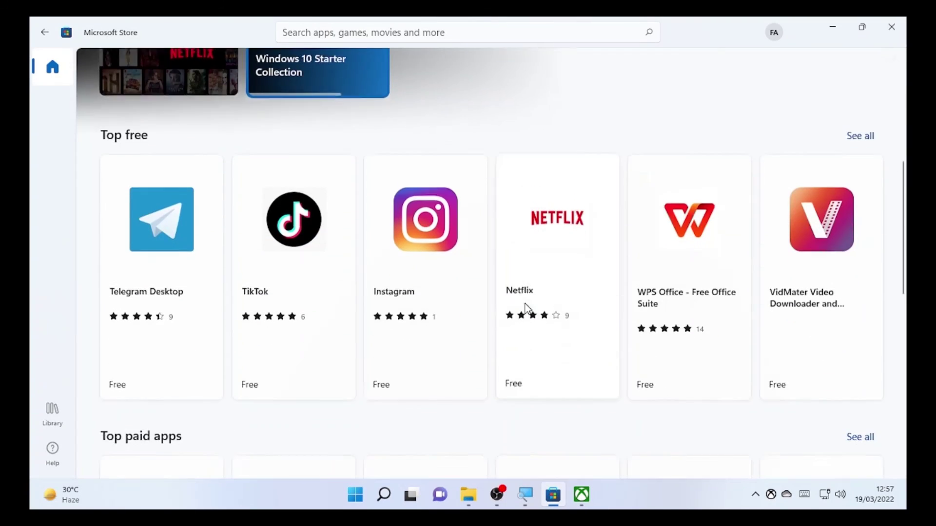